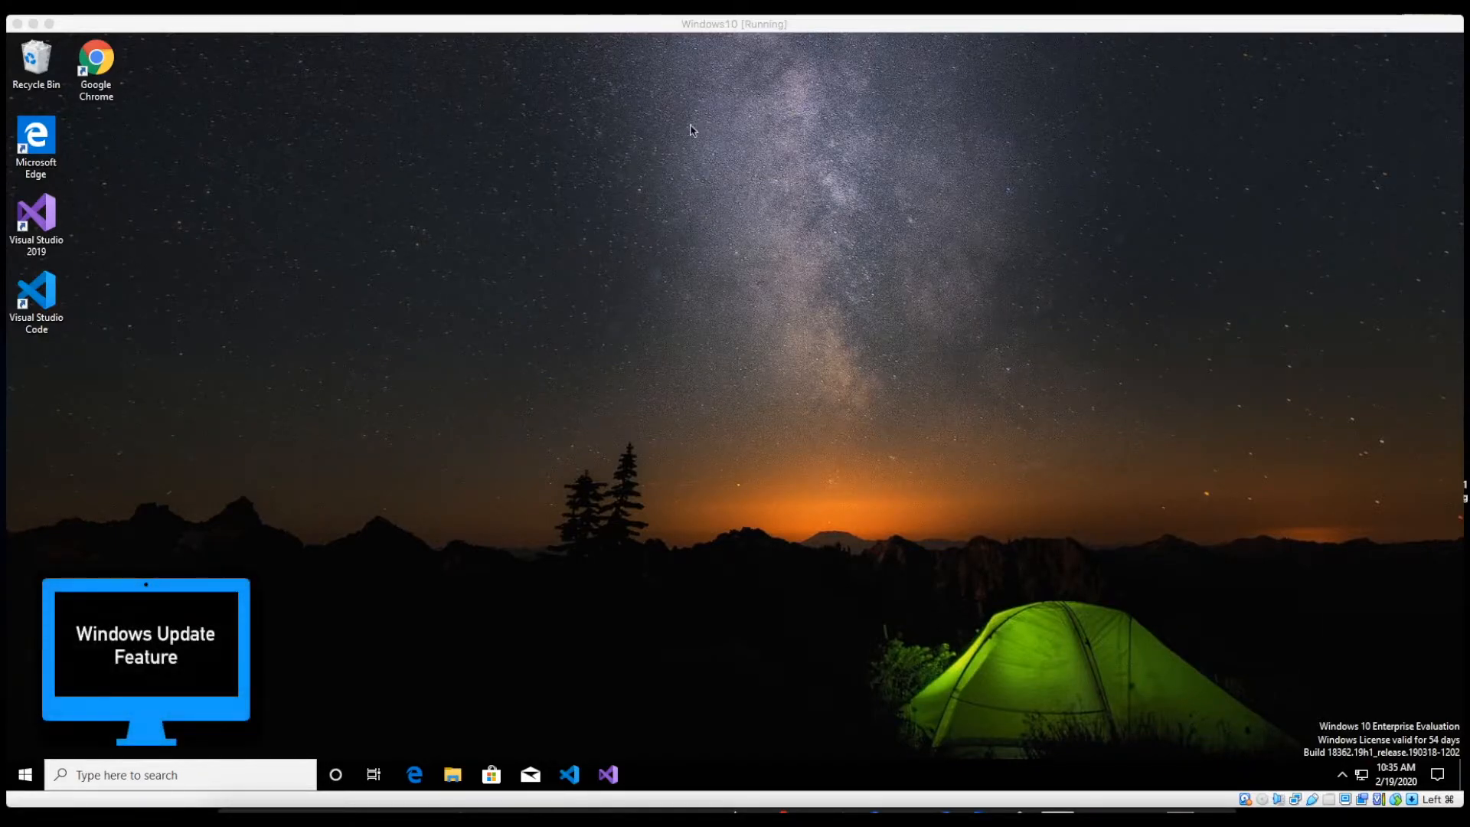
# Step: Launch Windows Settings from the Start menu's gear icon
pyautogui.click(26, 775)
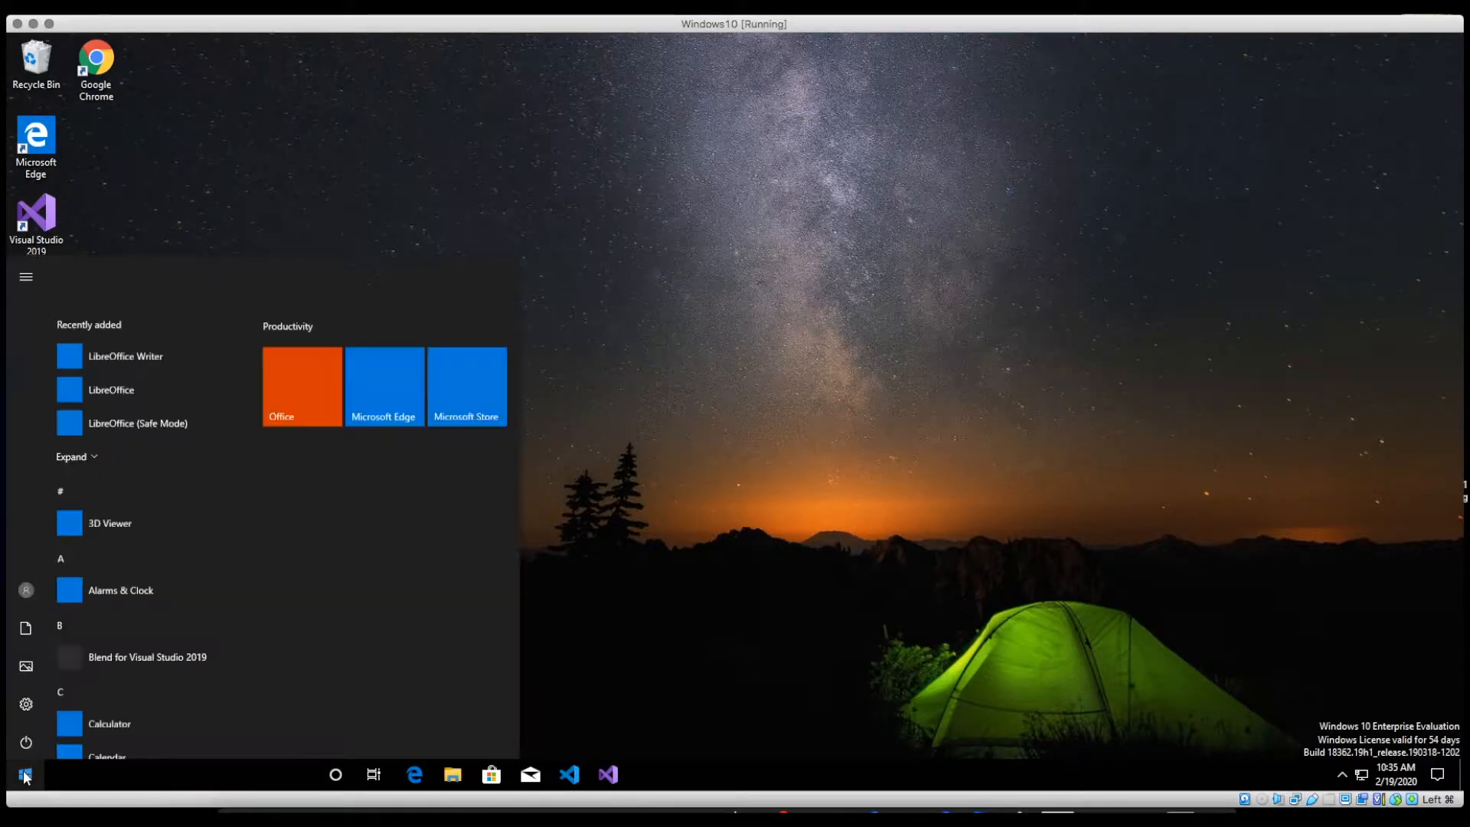
pyautogui.click(26, 703)
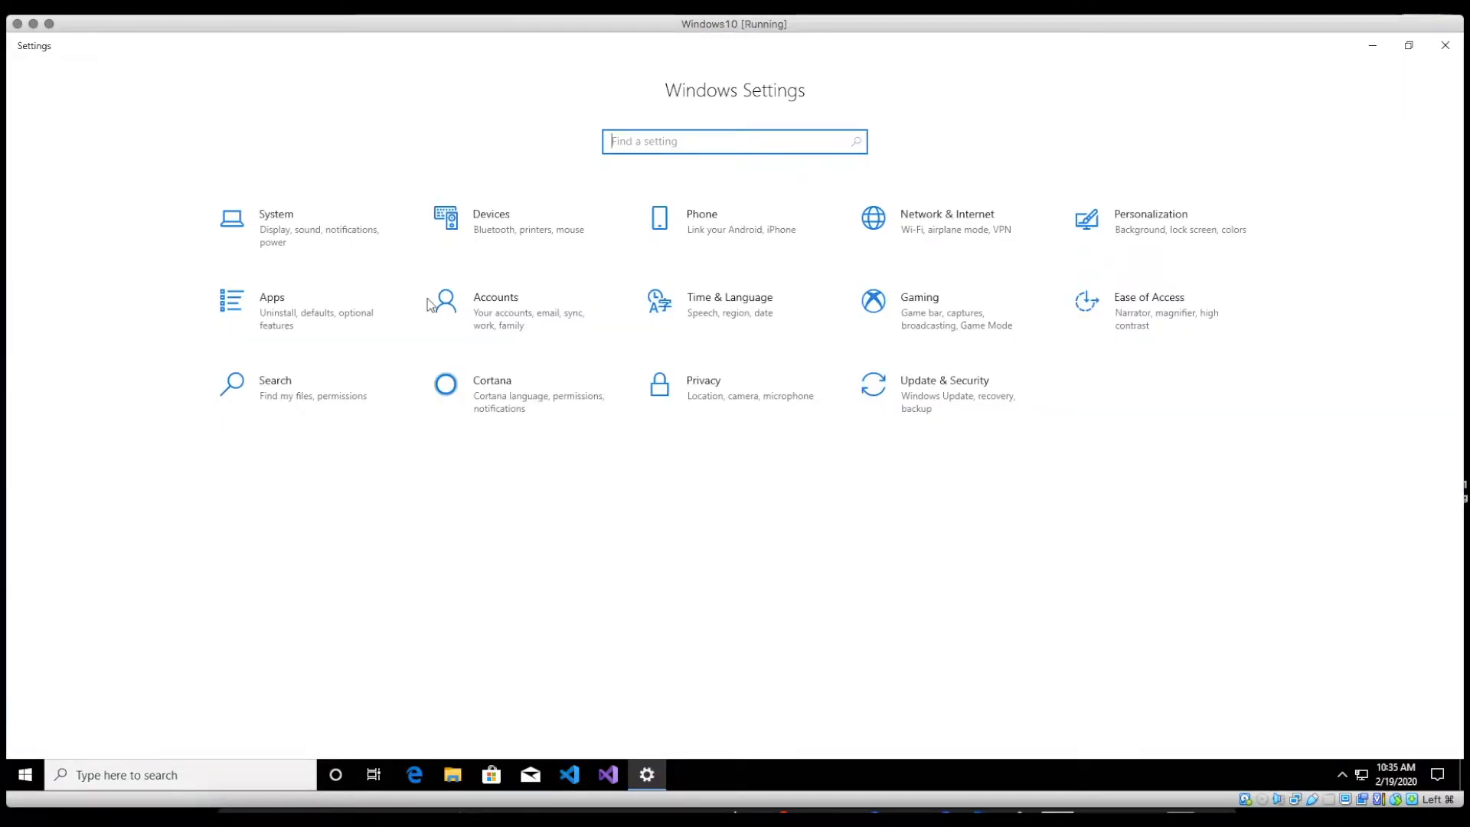
# Step: Go to Update & Security to reach the Windows Update page
pyautogui.click(918, 382)
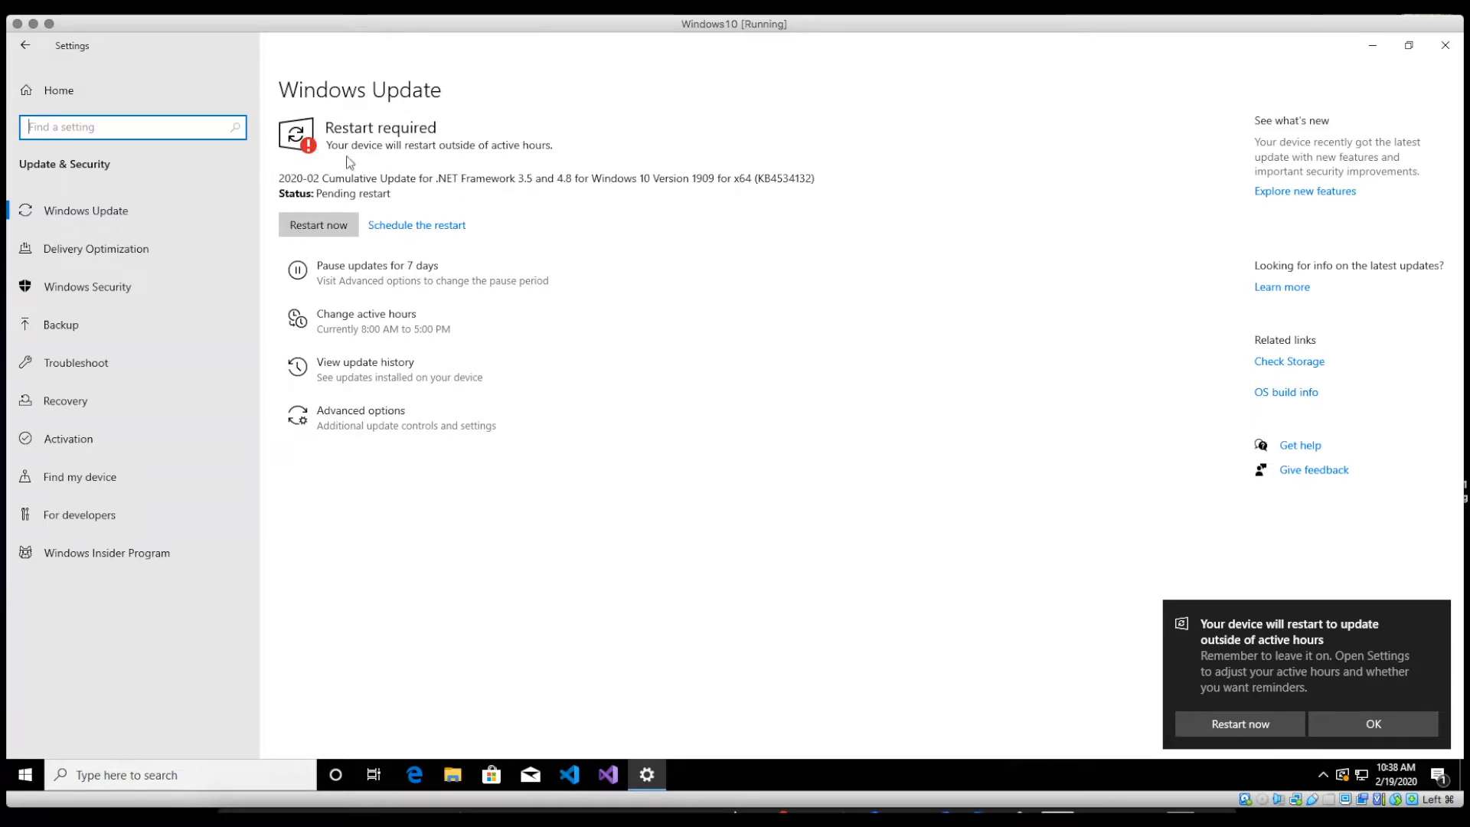
# Step: Turn off automatic active-hours adjustment and set active hours to 8:00 AM–6:00 PM
pyautogui.click(1373, 727)
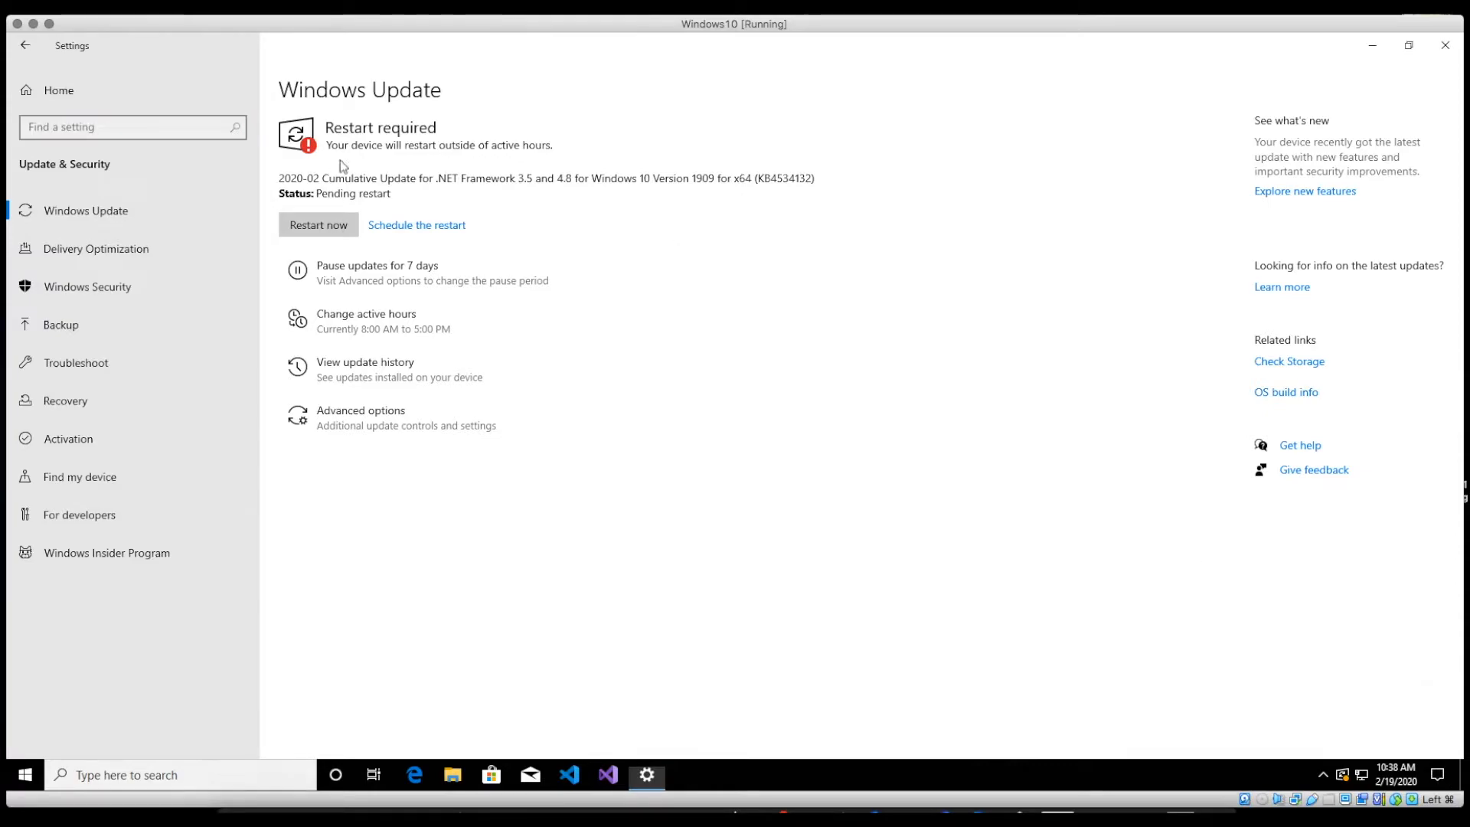
pyautogui.click(346, 320)
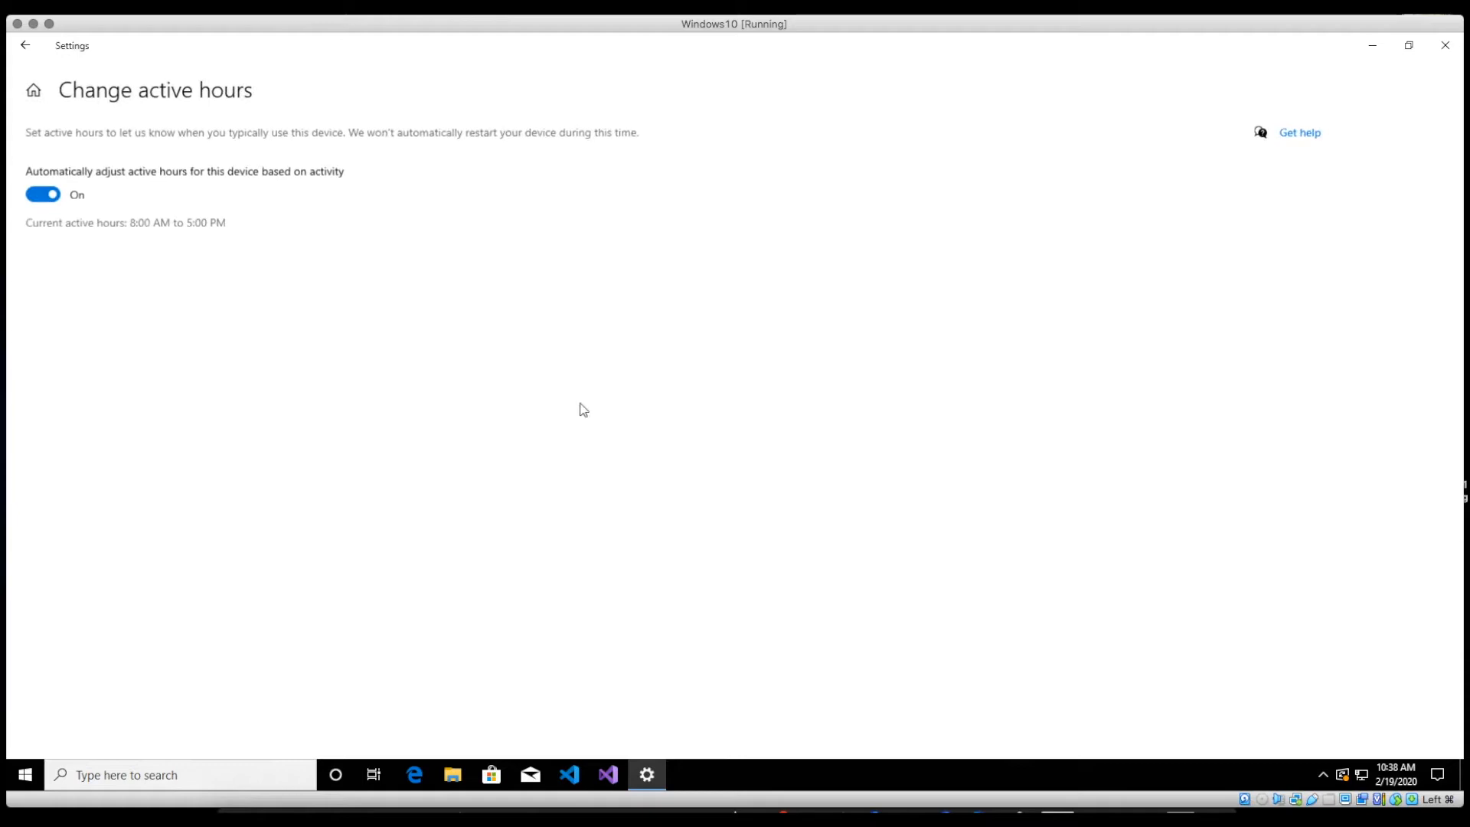
pyautogui.click(40, 197)
pyautogui.click(247, 224)
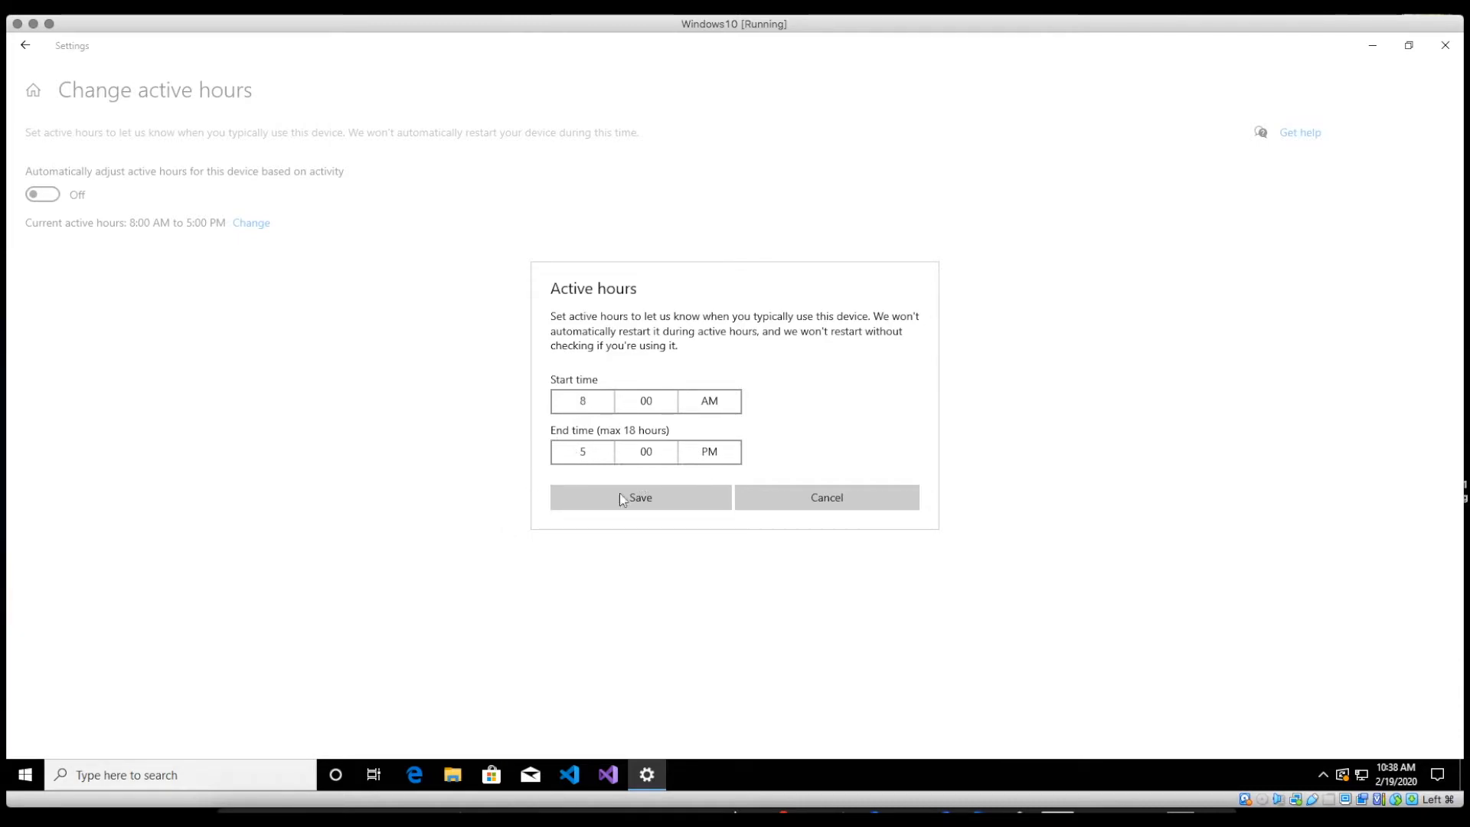
pyautogui.click(574, 454)
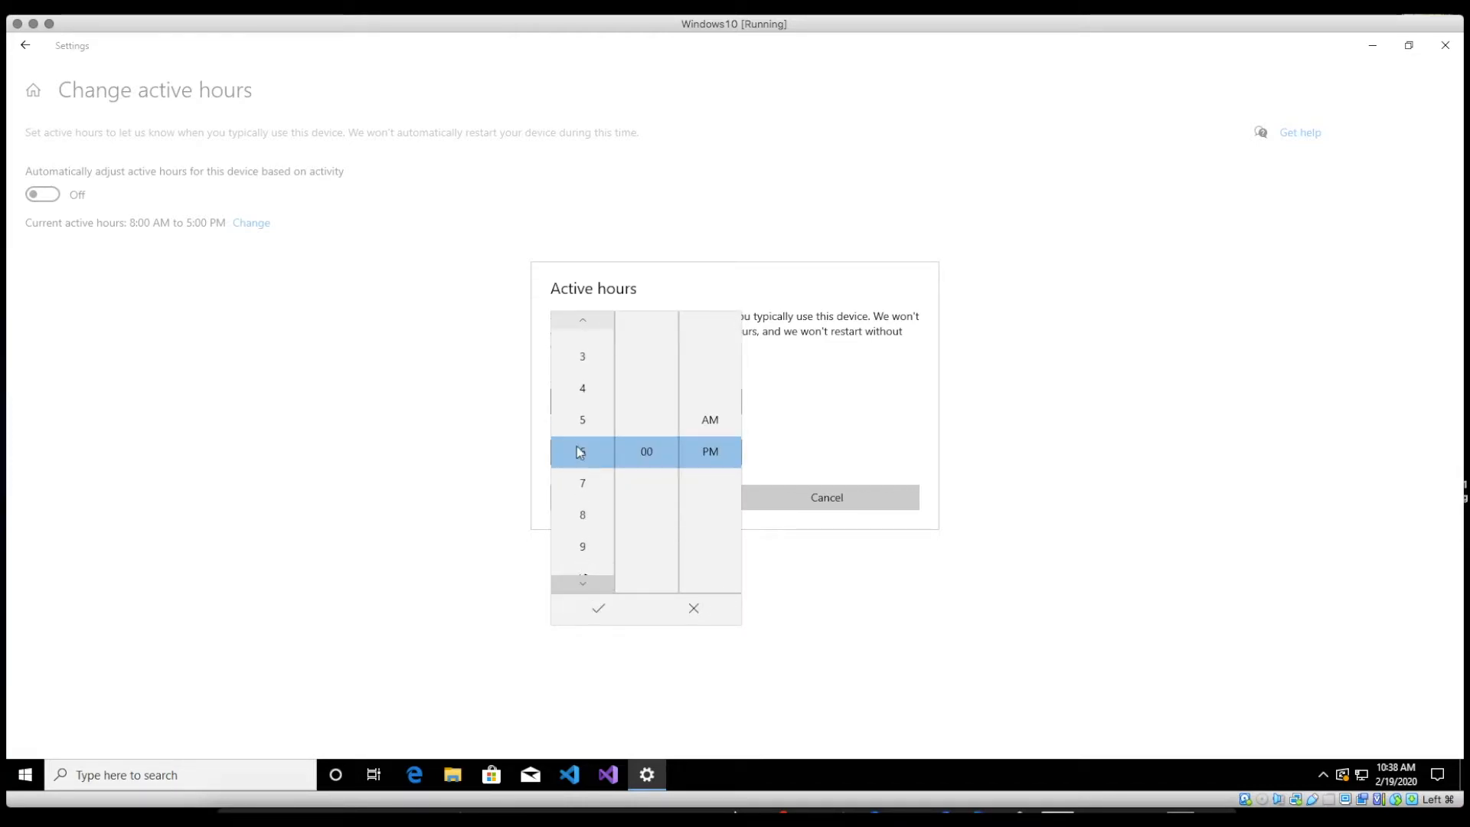
pyautogui.click(598, 608)
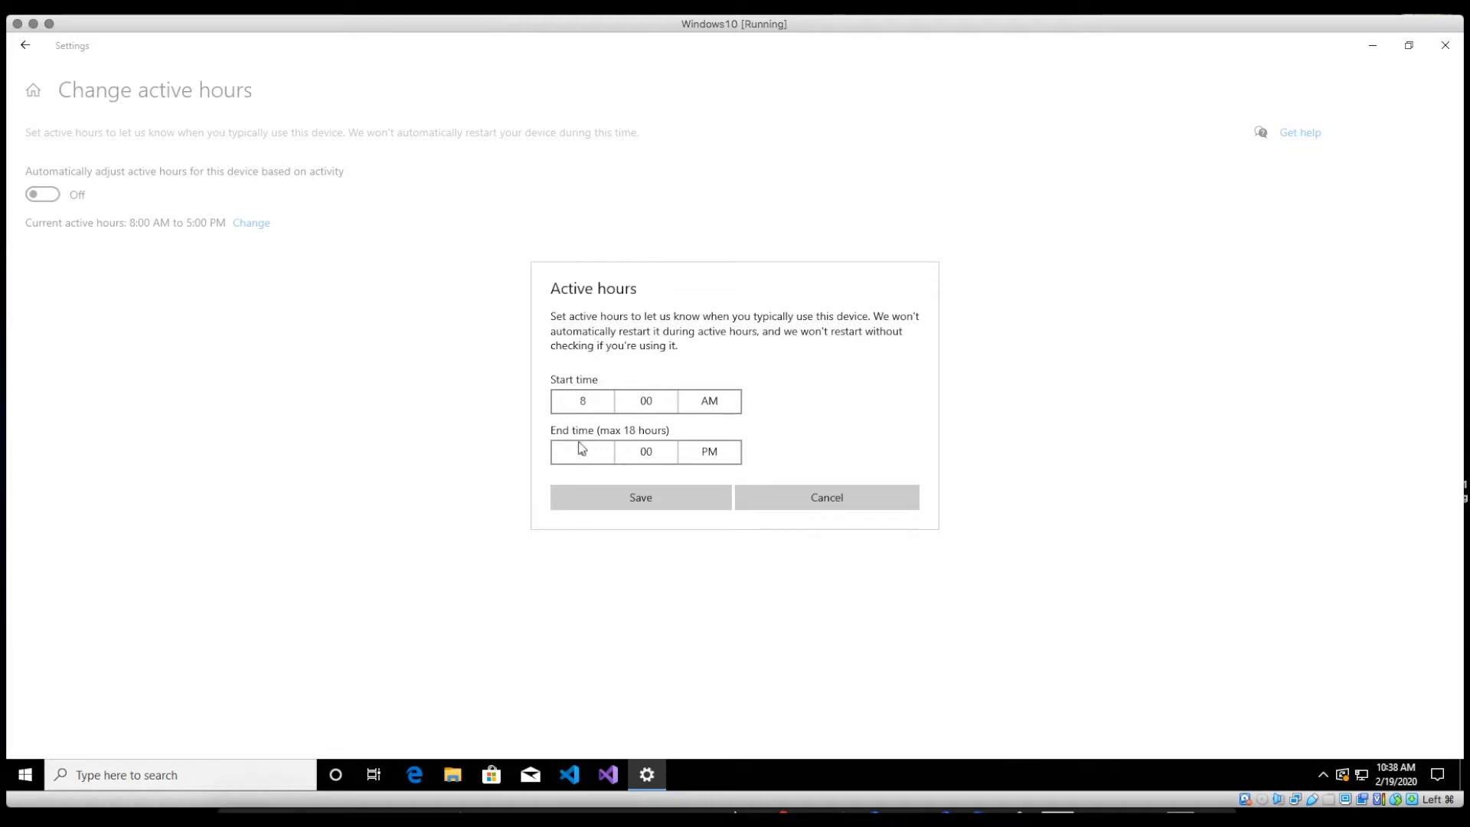
pyautogui.click(641, 499)
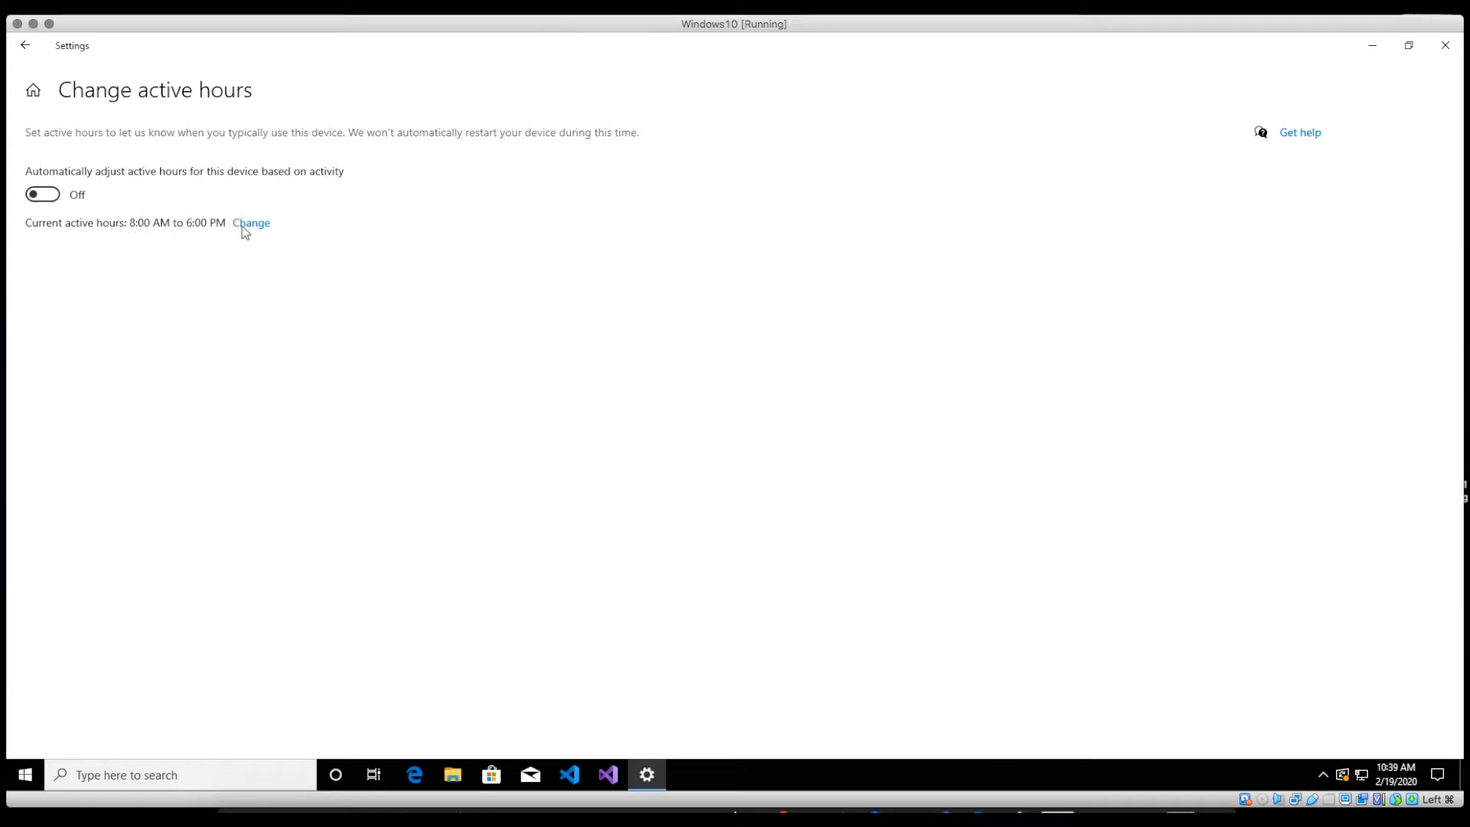
# Step: Browse update history, expanding Definition Updates and Other Updates, then return to Windows Update
pyautogui.click(26, 44)
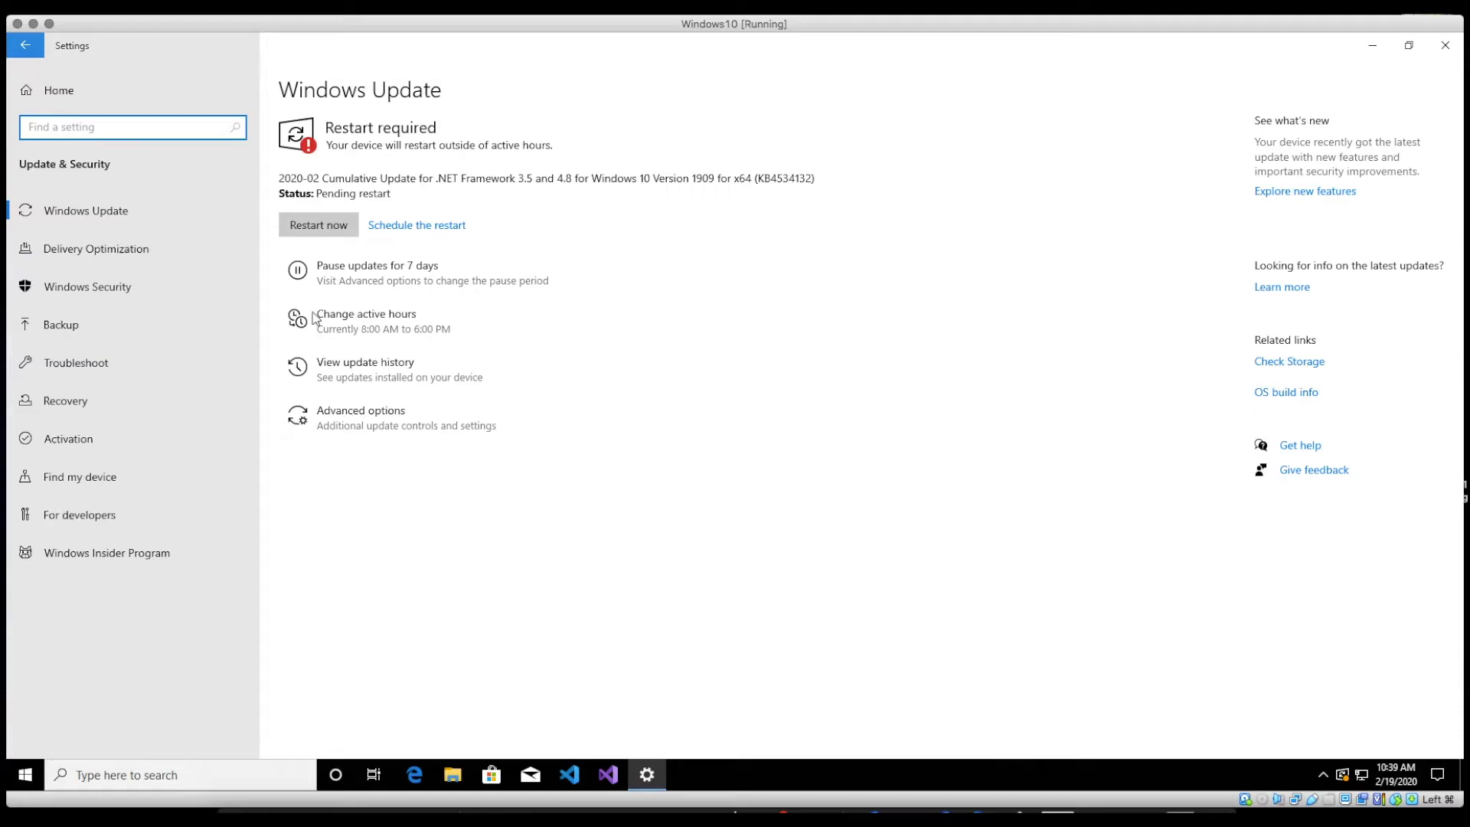
pyautogui.click(356, 368)
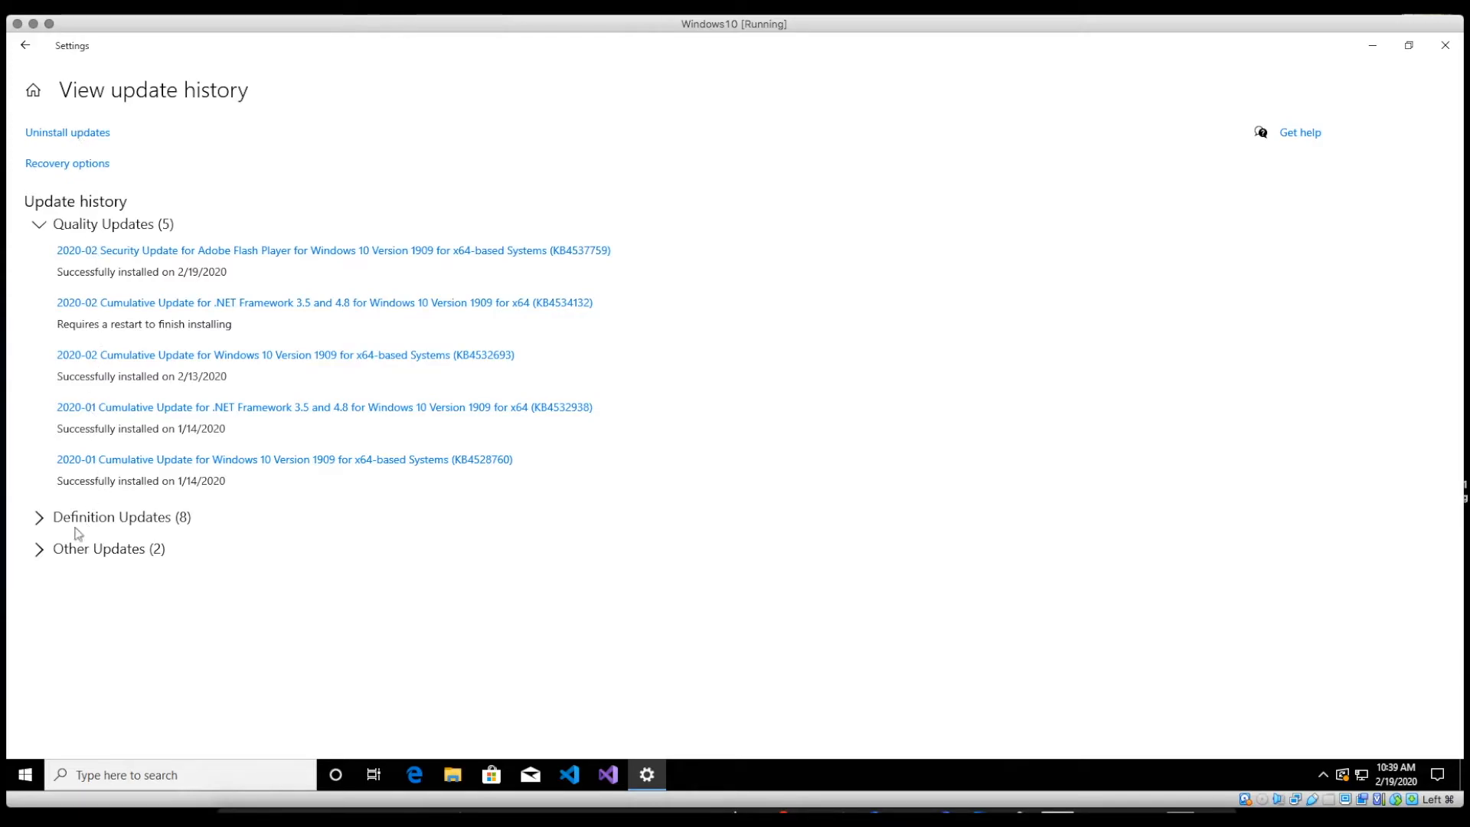
pyautogui.click(39, 518)
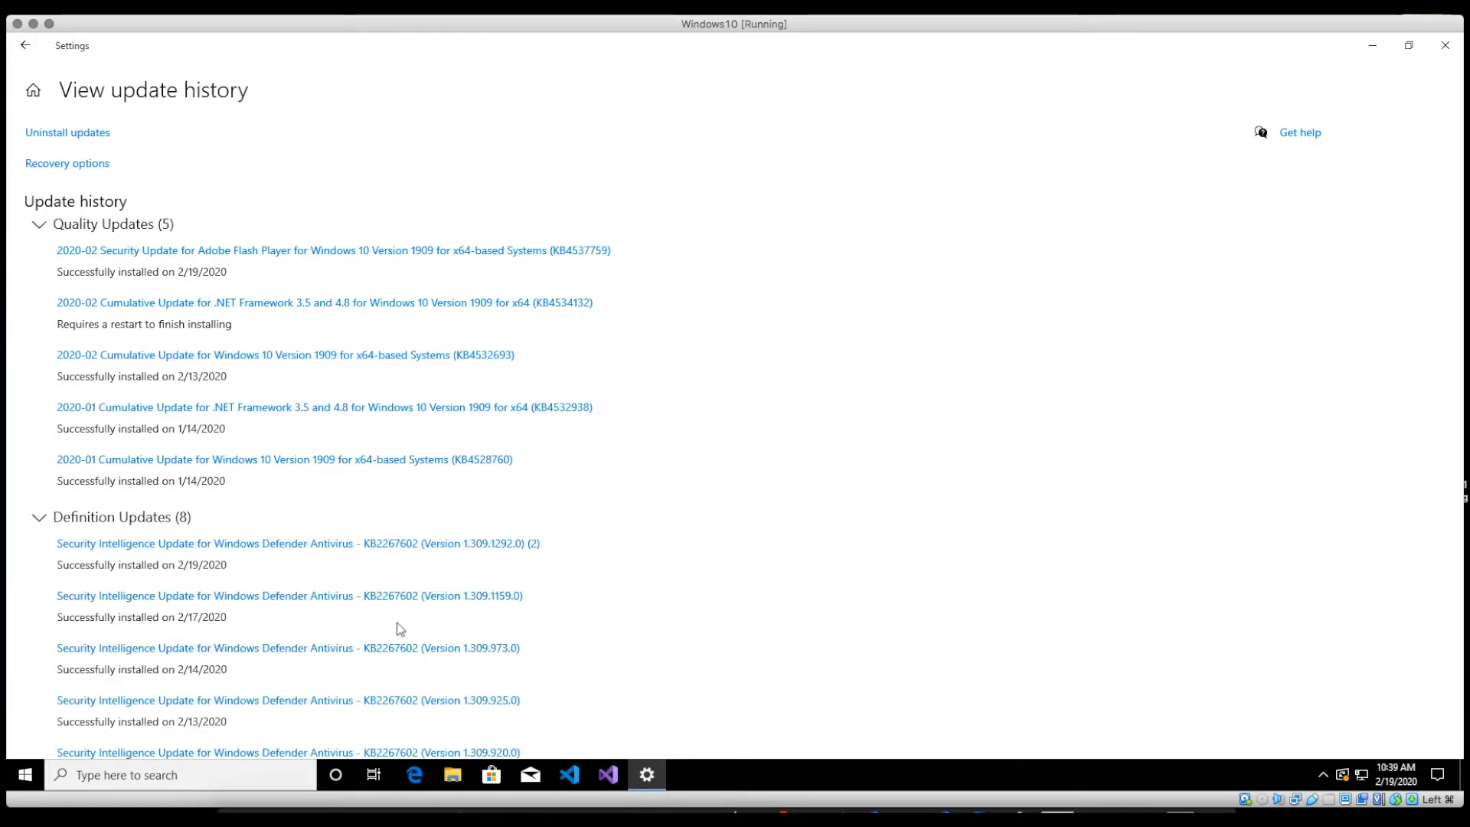
pyautogui.scroll(-3, 397, 607)
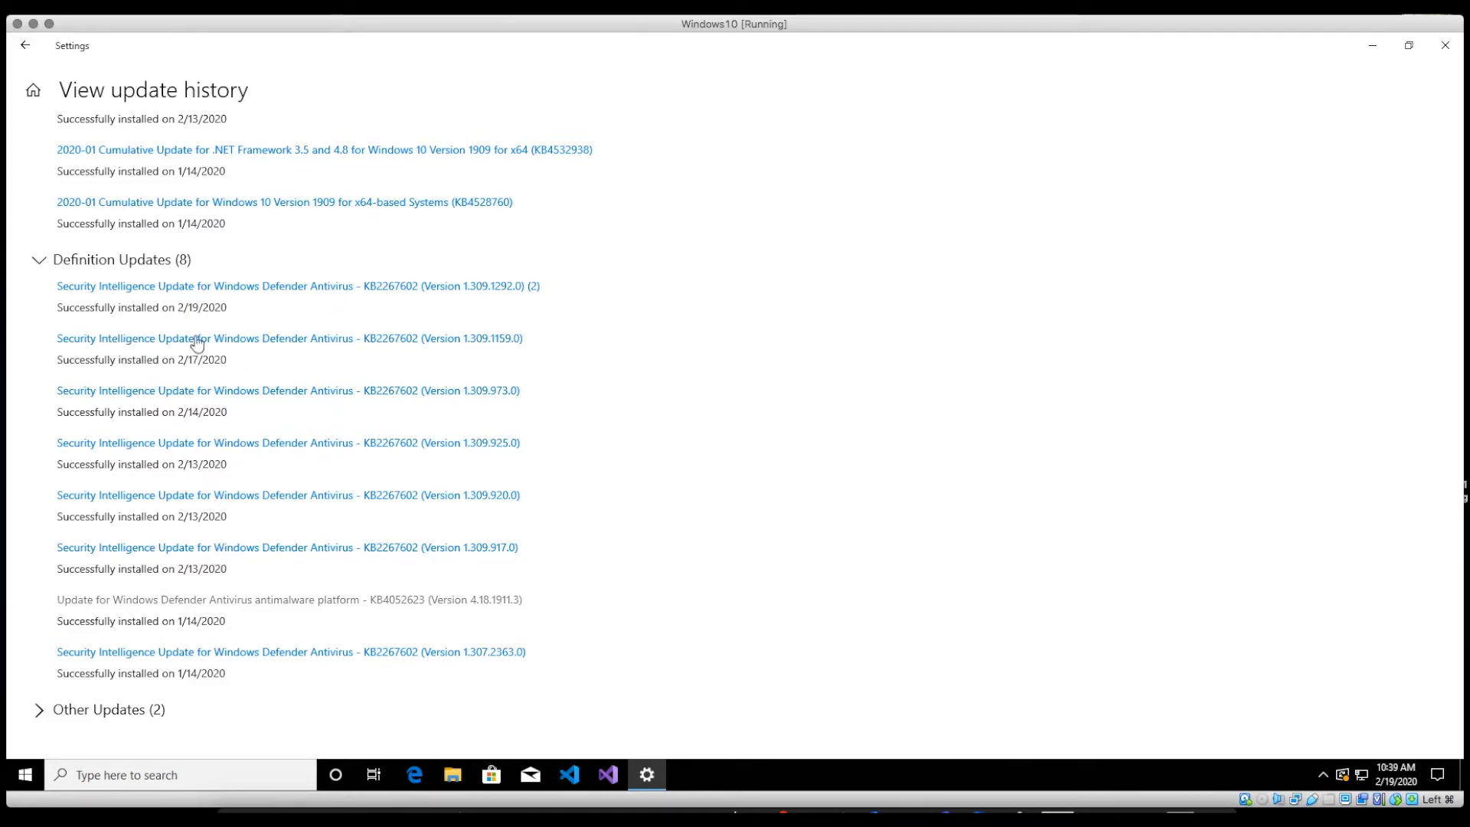
pyautogui.click(40, 264)
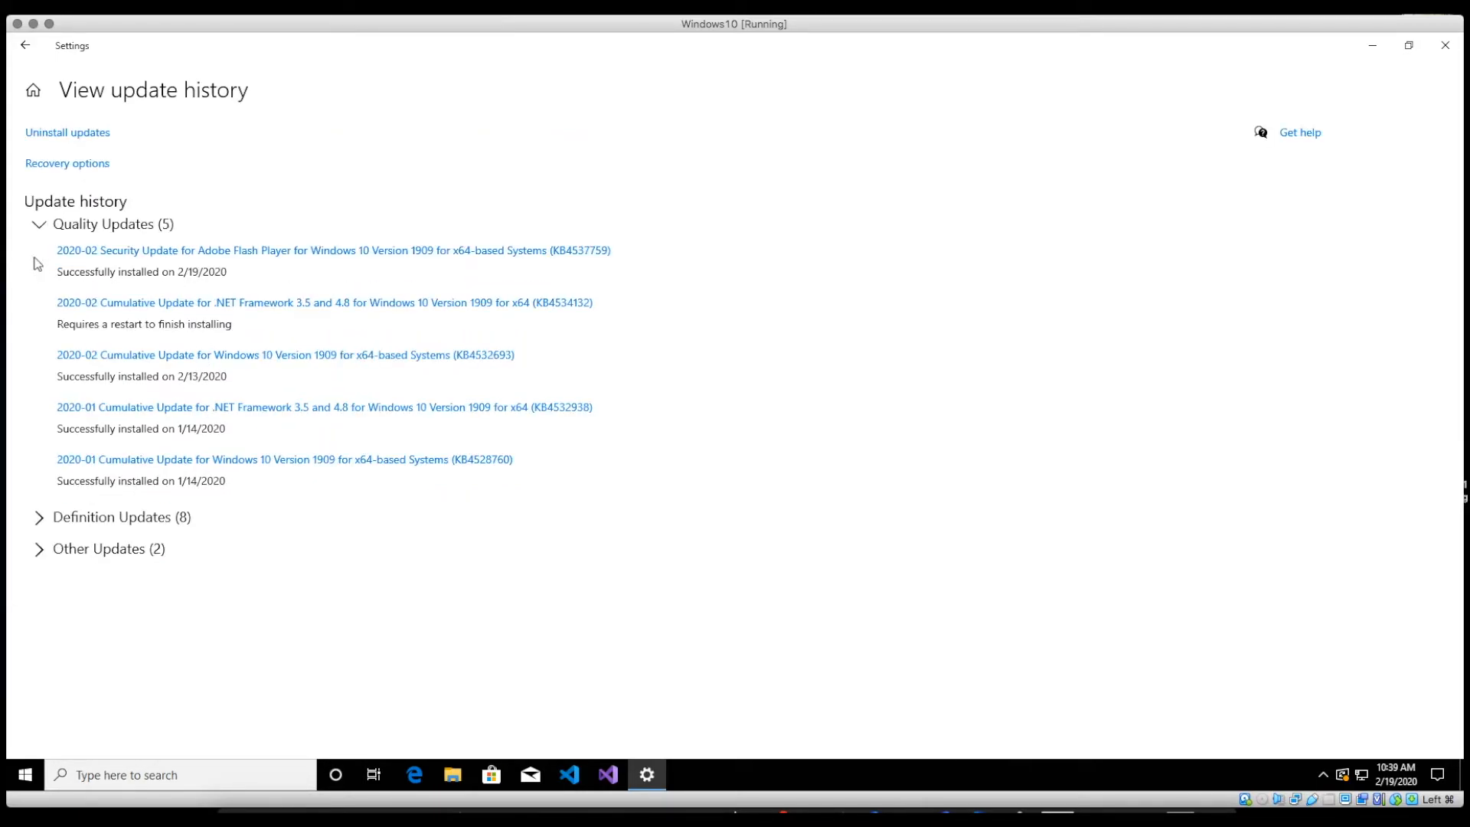
pyautogui.click(39, 549)
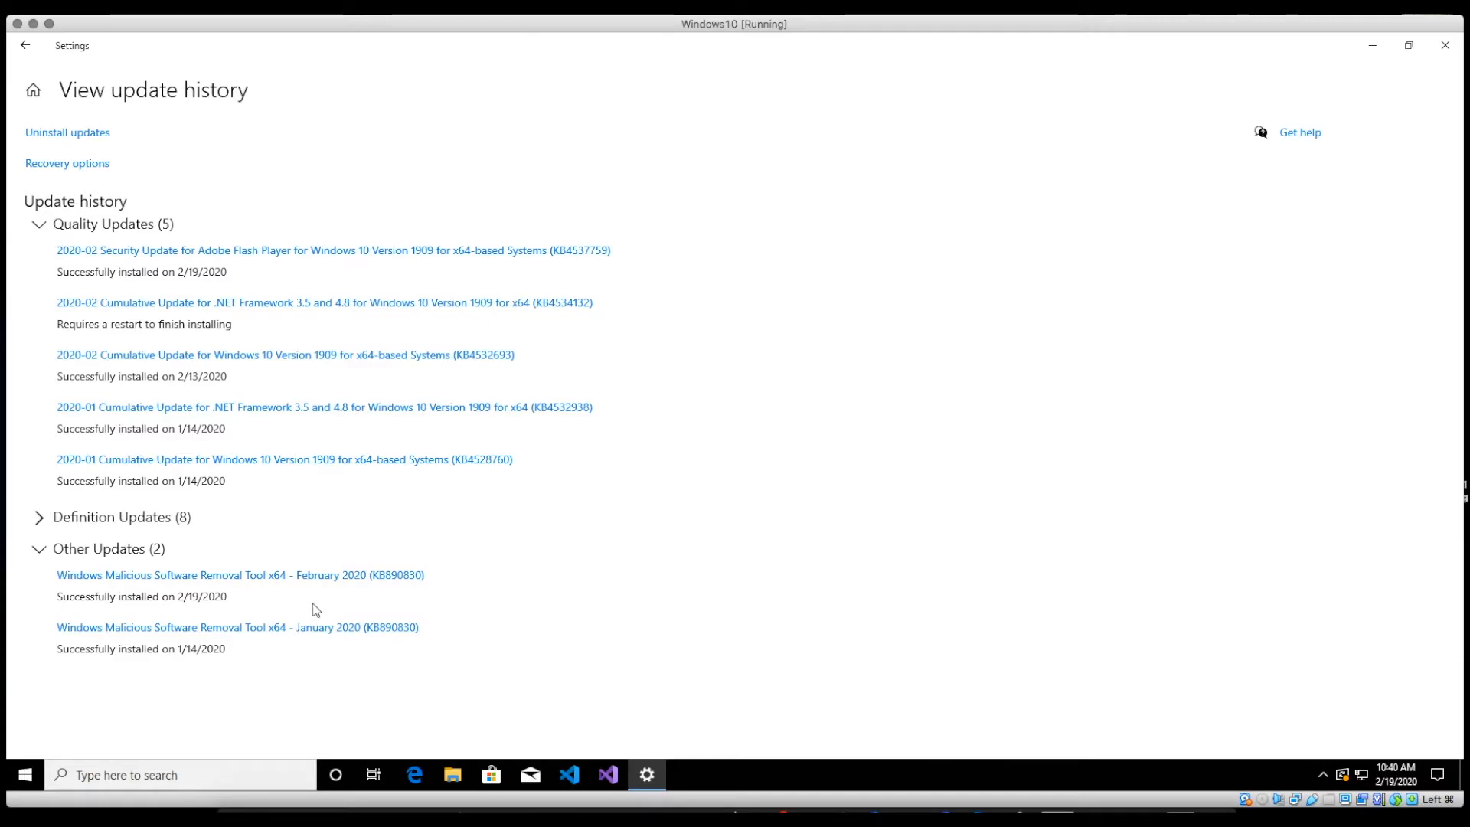
pyautogui.click(39, 549)
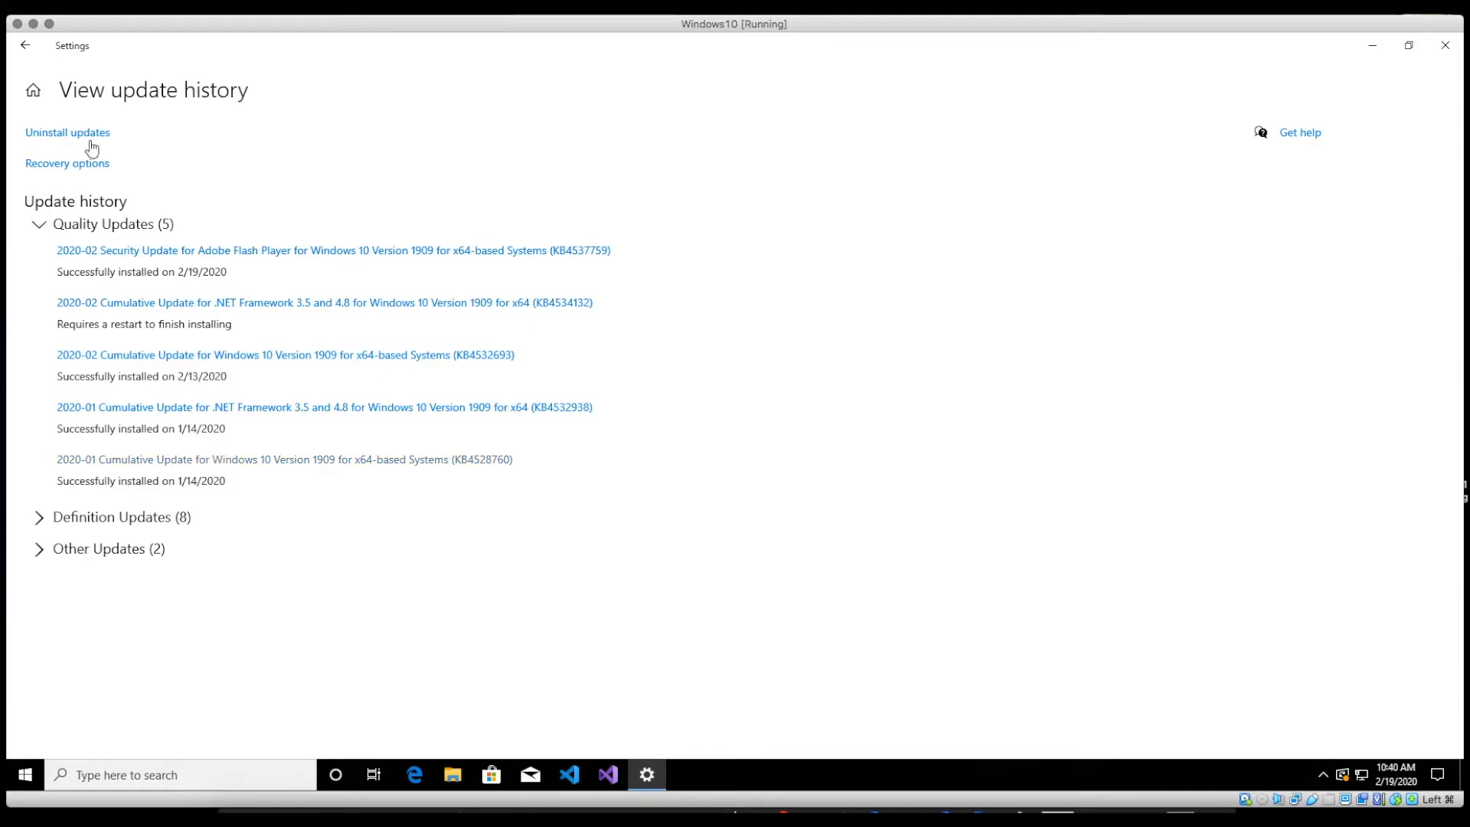
pyautogui.click(25, 47)
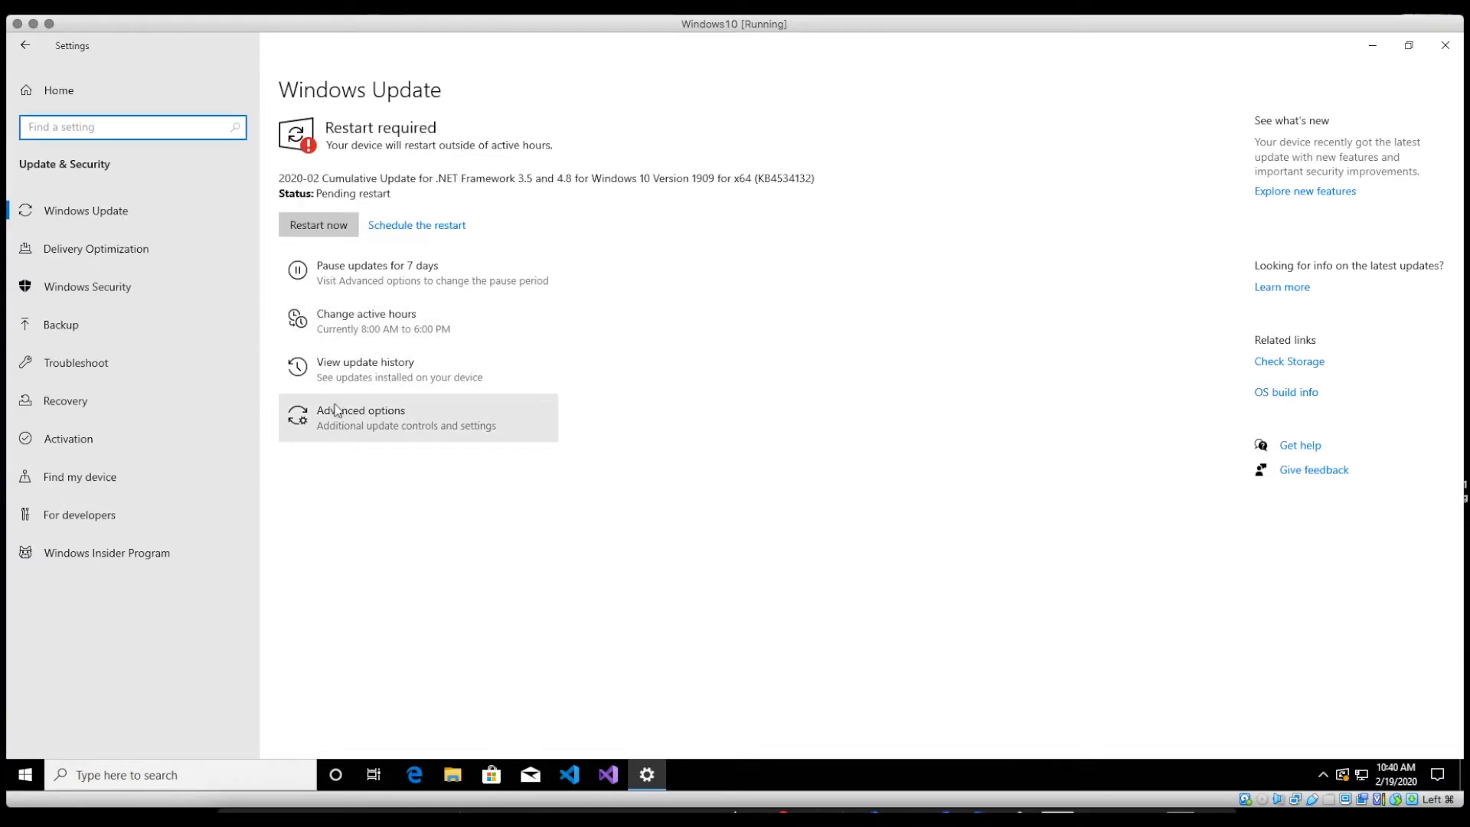
# Step: Open Windows Update's Advanced options and look through its controls
pyautogui.click(337, 414)
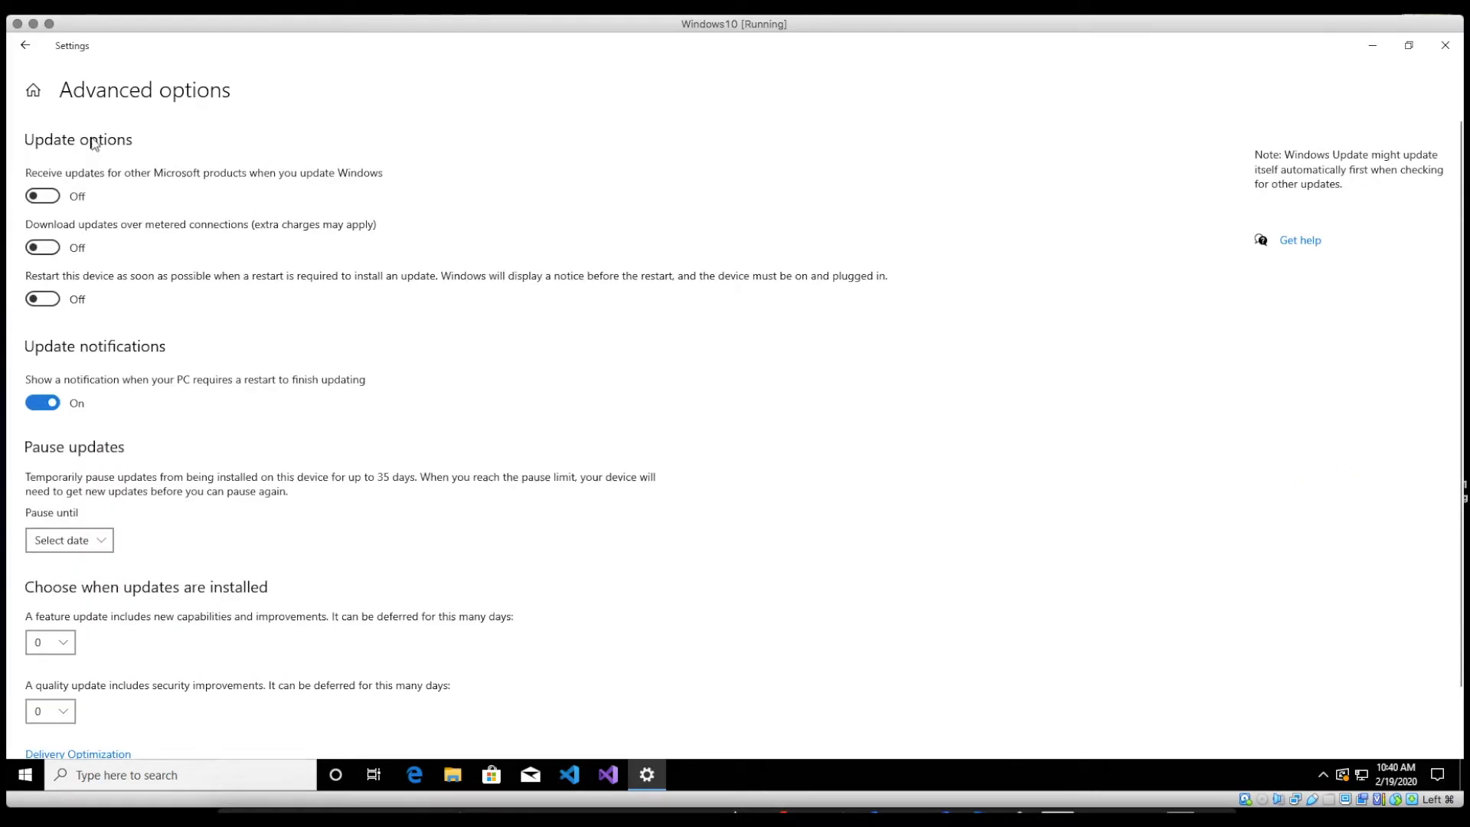
pyautogui.scroll(-2, 135, 344)
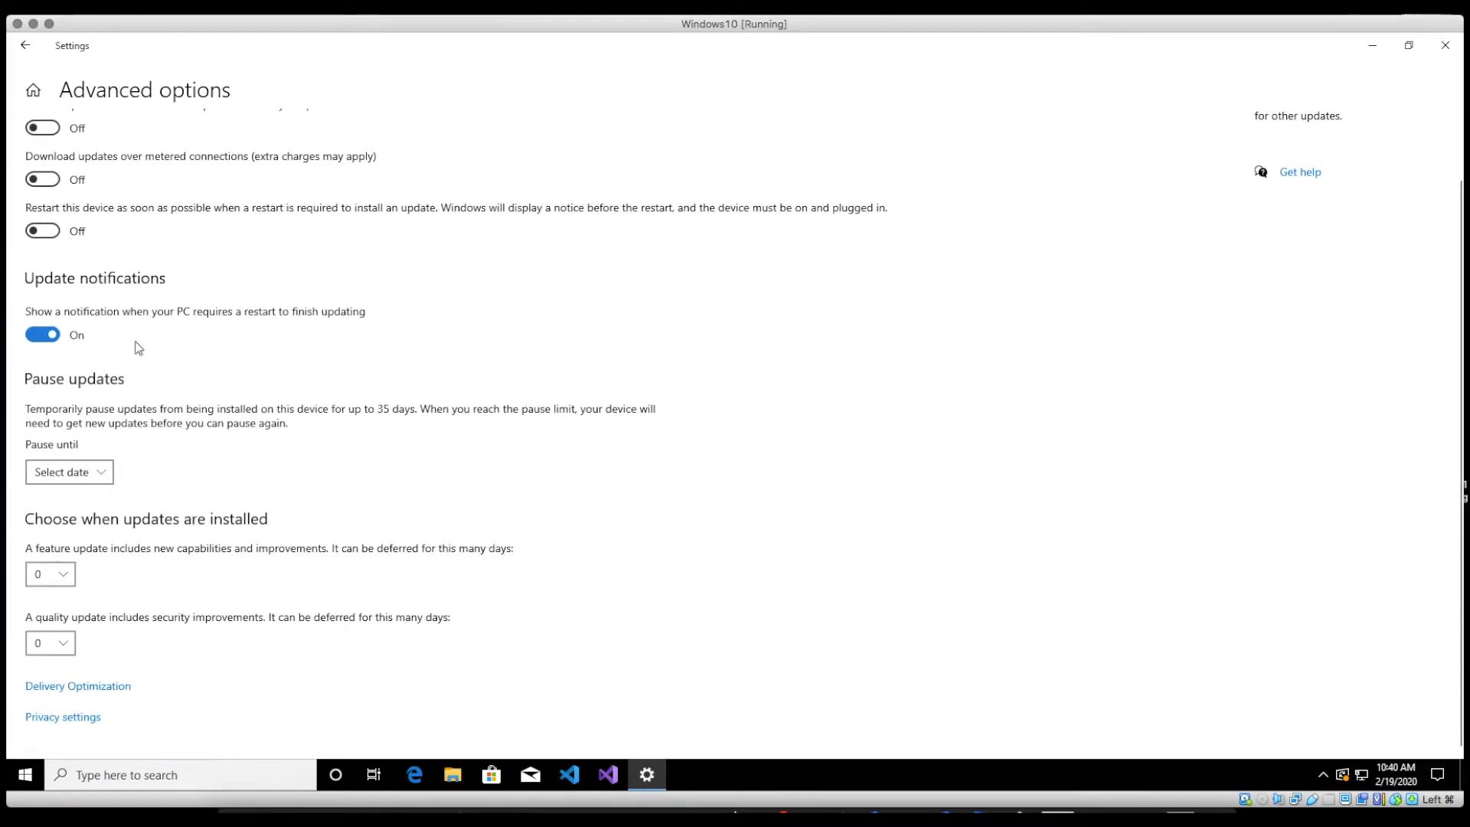
pyautogui.scroll(2, 140, 349)
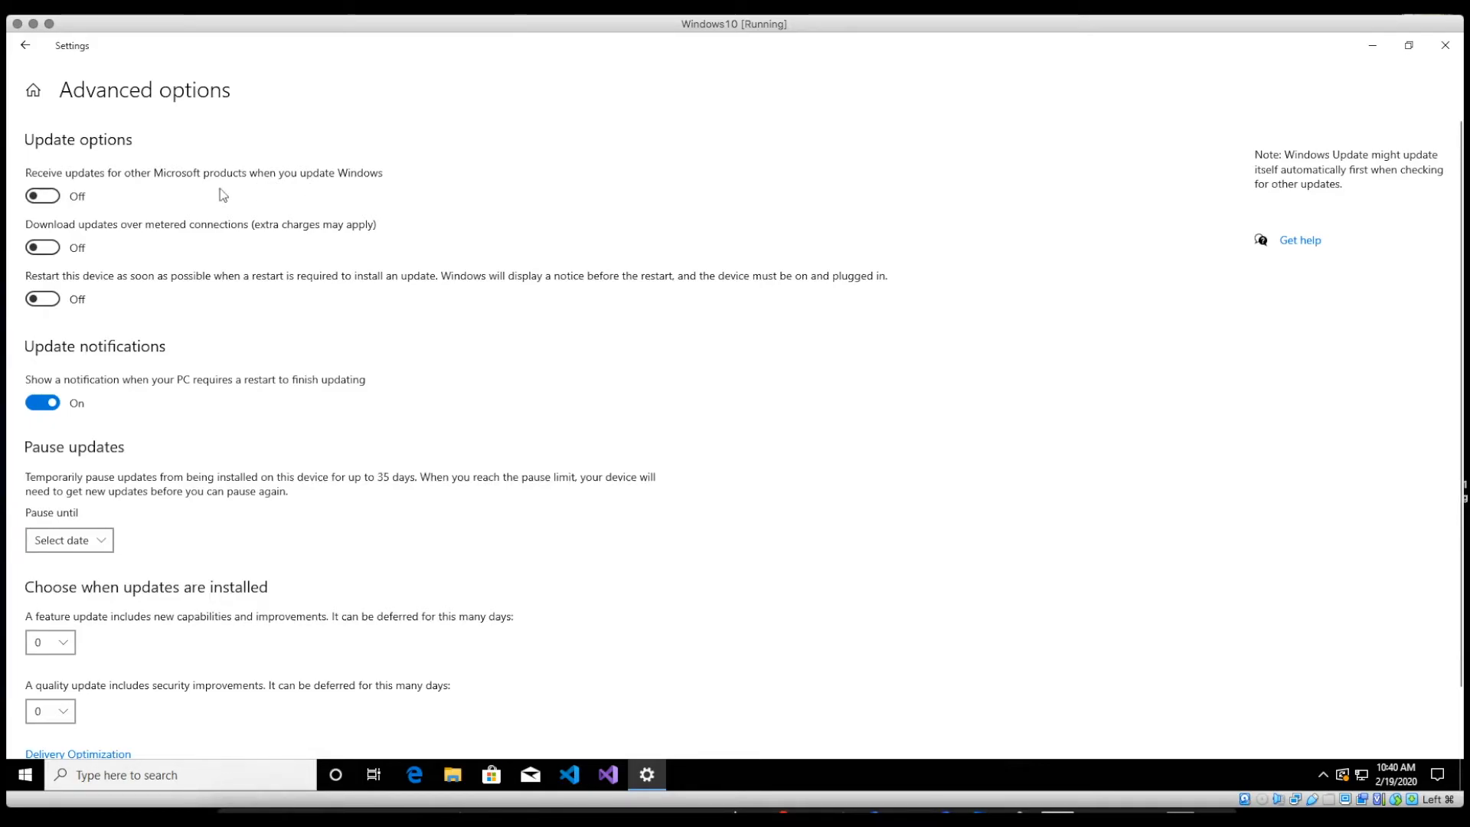
# Step: Turn on updates for other Microsoft products, leaving metered-connection downloads off
pyautogui.click(155, 198)
pyautogui.click(48, 251)
pyautogui.click(40, 247)
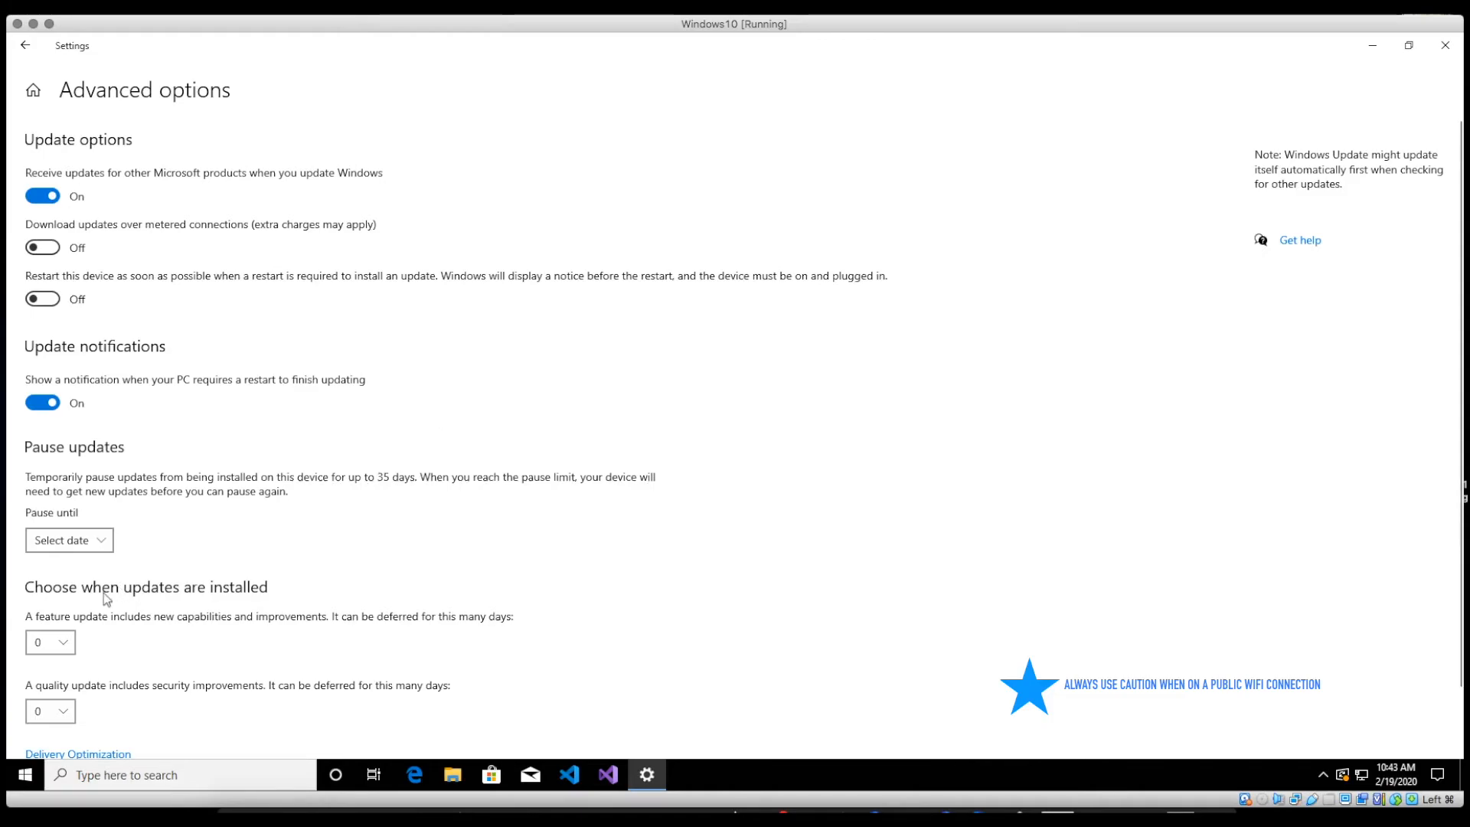
# Step: Set Pause until to Friday, February 28, 2020
pyautogui.click(100, 542)
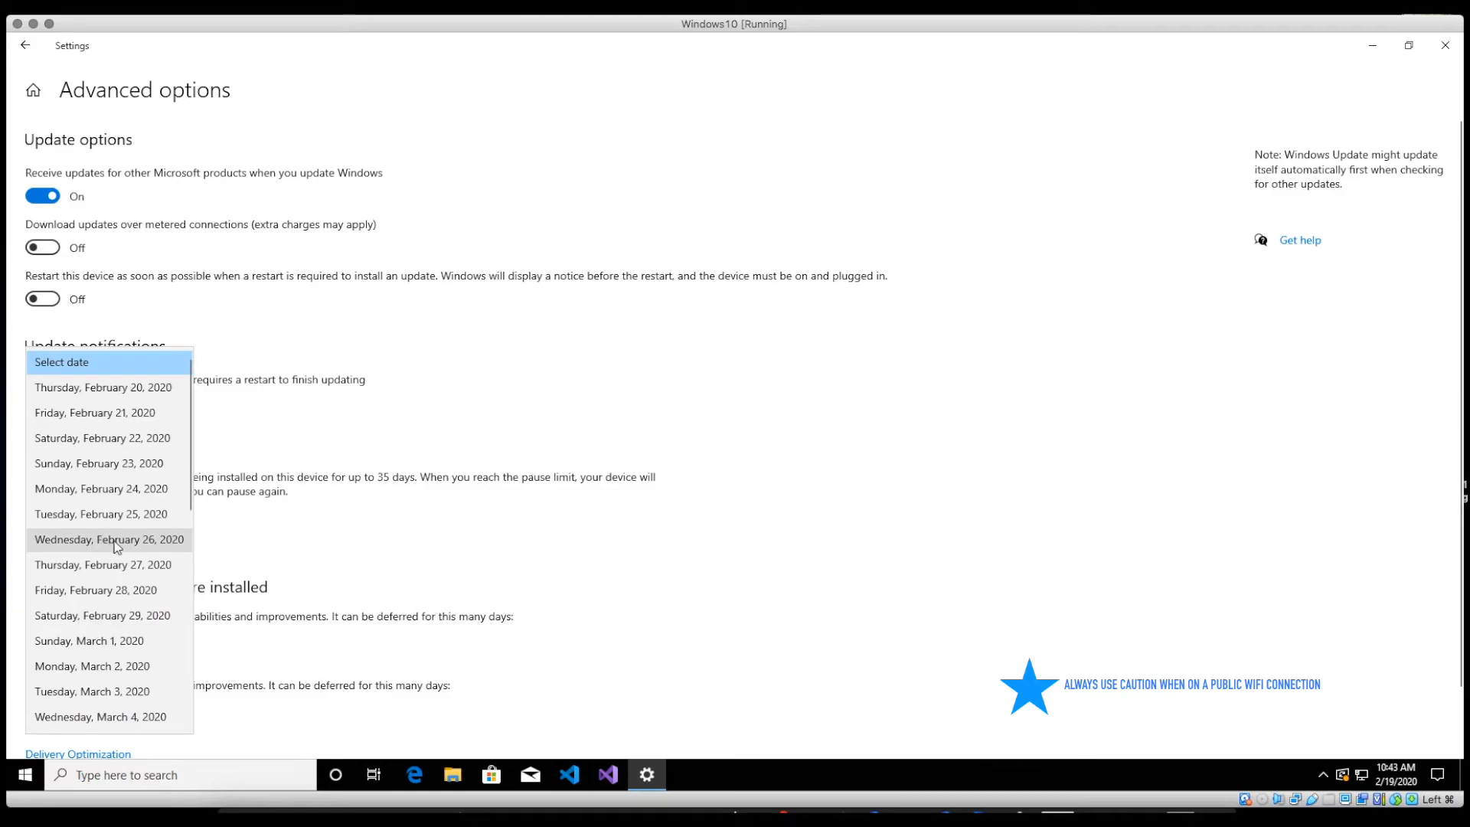
pyautogui.click(105, 594)
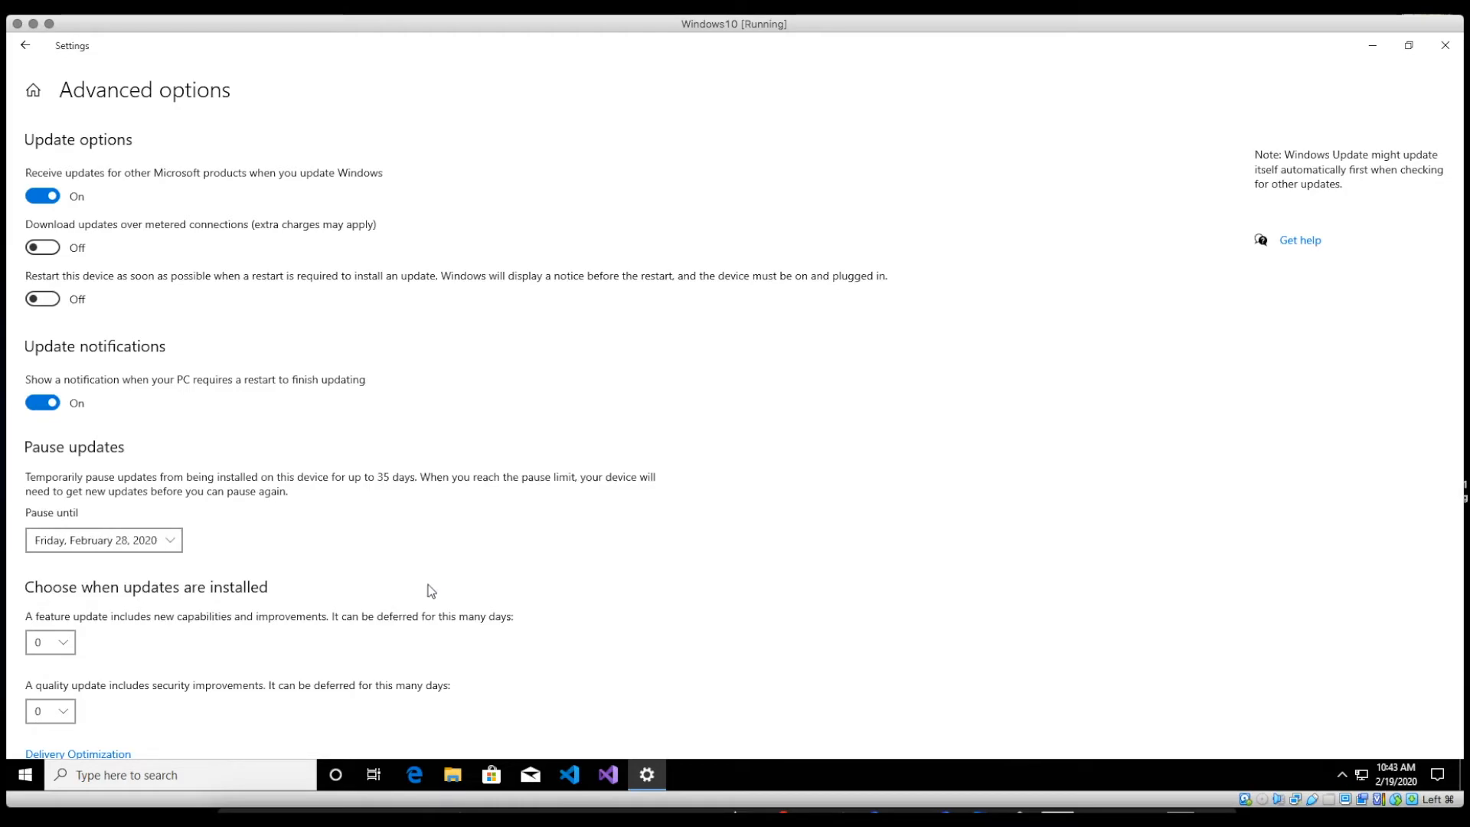
pyautogui.scroll(-2, 383, 545)
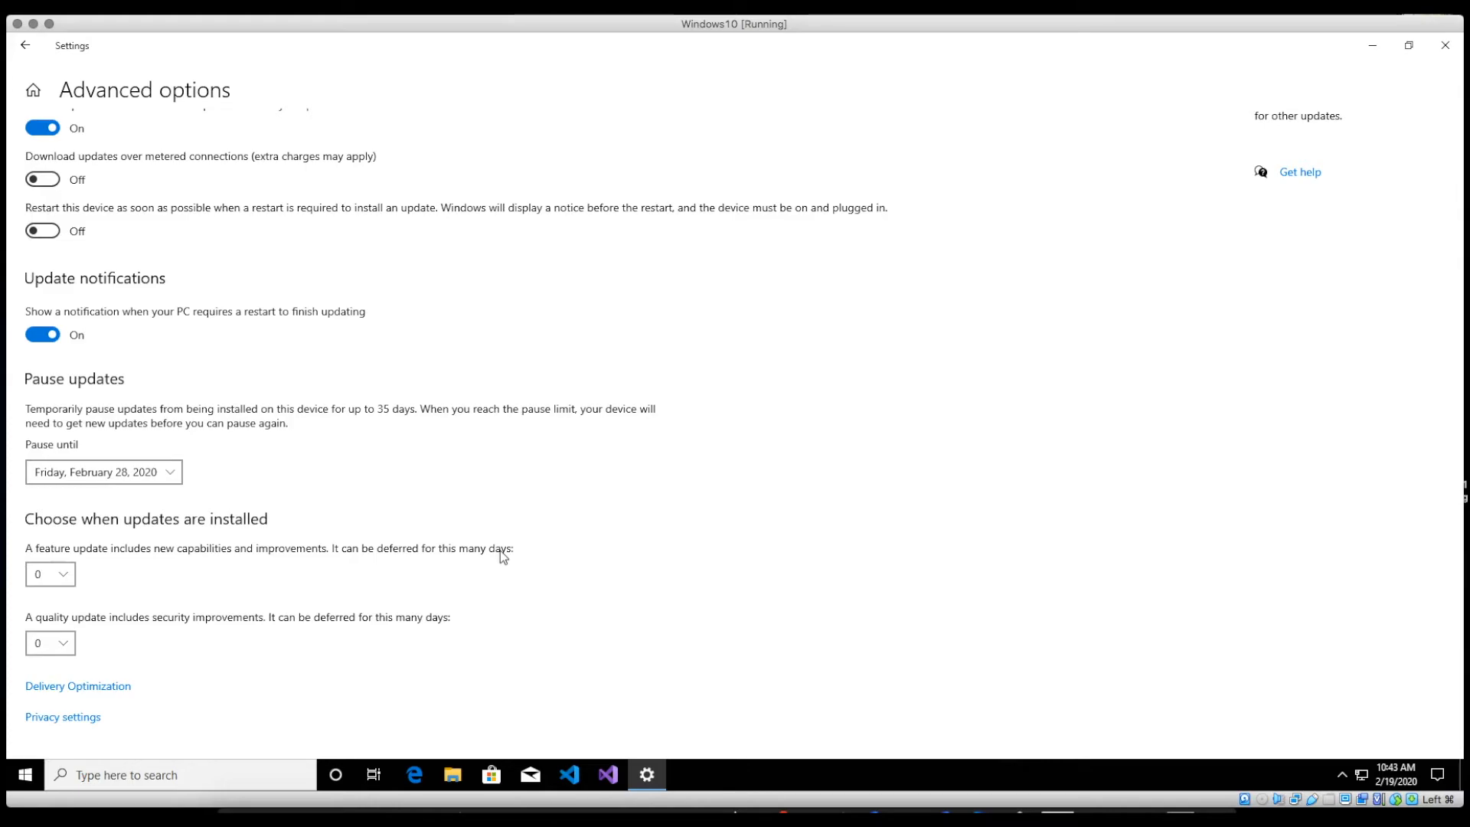
# Step: Set feature update deferral to 3 days, keeping quality updates at 0 days
pyautogui.click(65, 574)
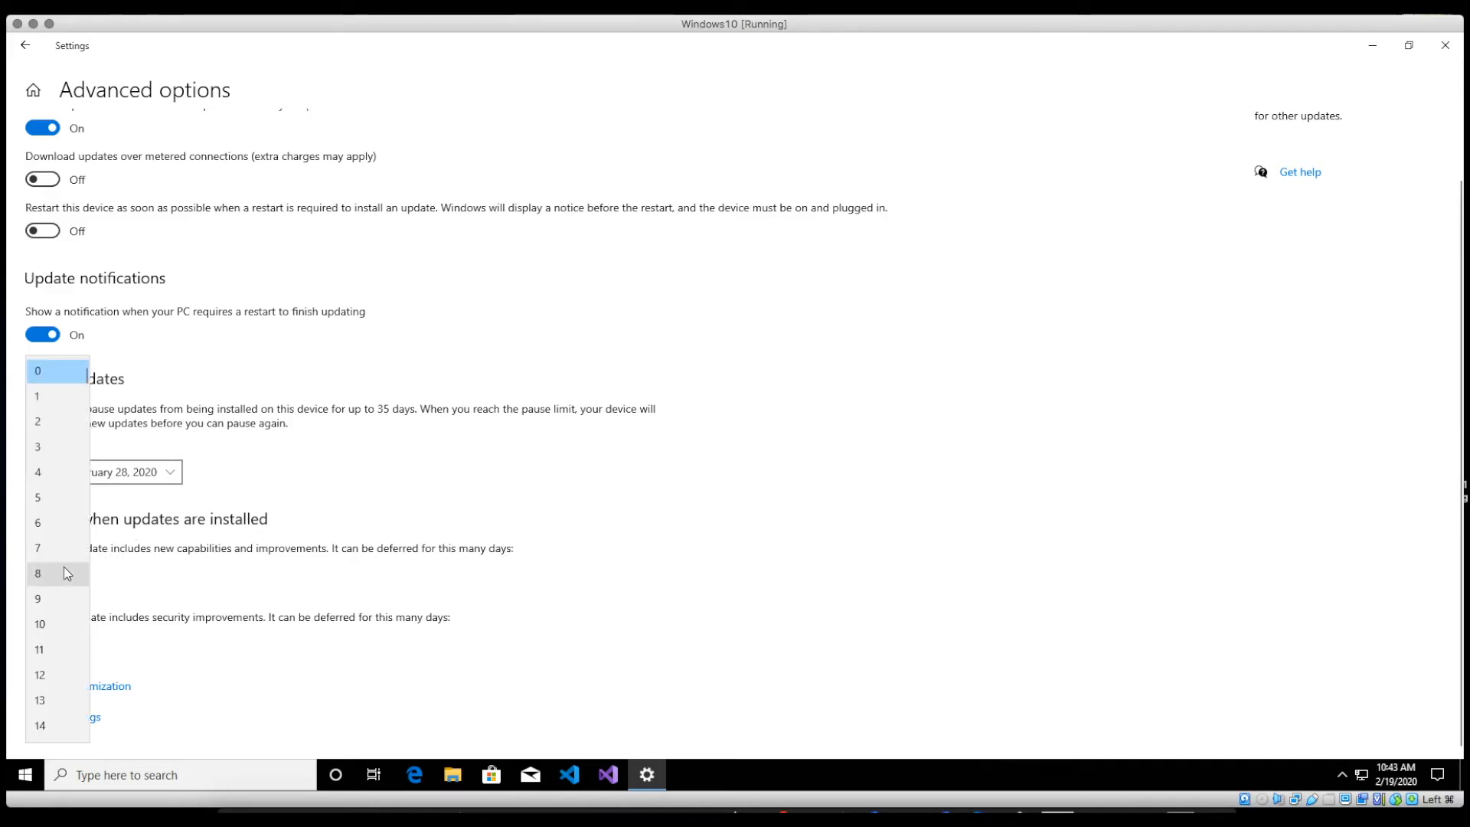
pyautogui.click(40, 448)
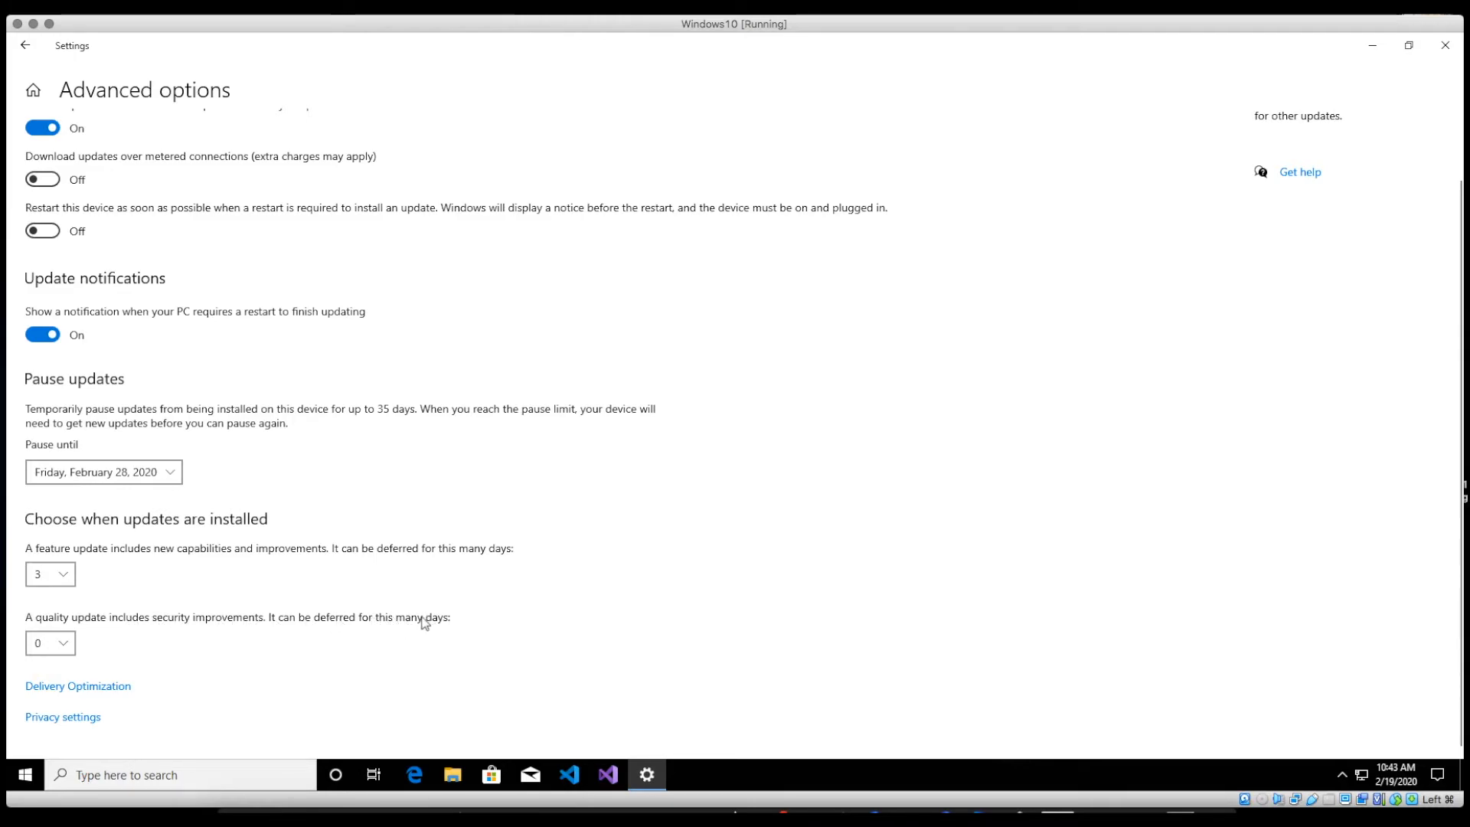
pyautogui.click(61, 644)
pyautogui.scroll(-5, 61, 645)
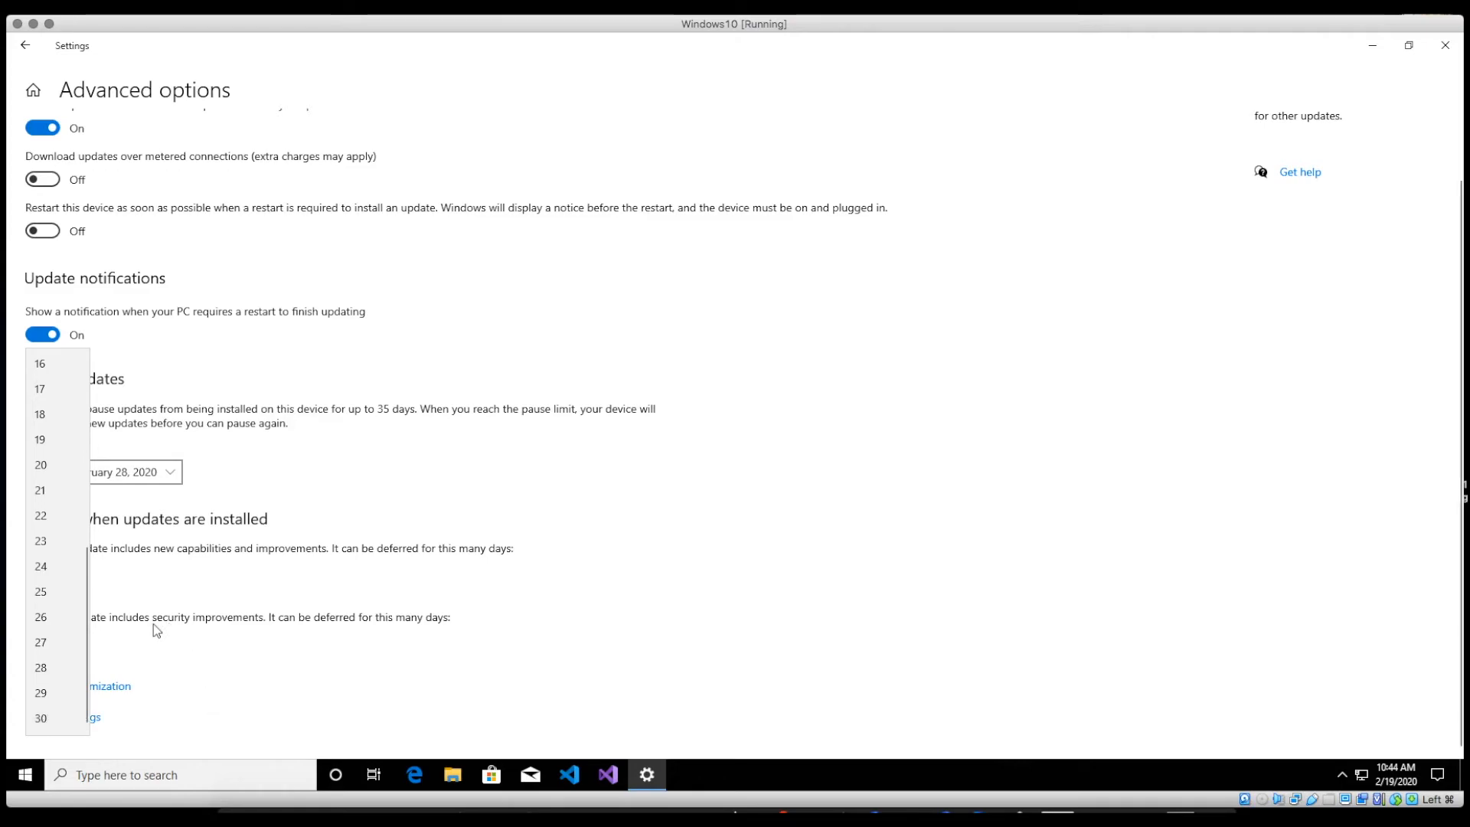
pyautogui.click(210, 648)
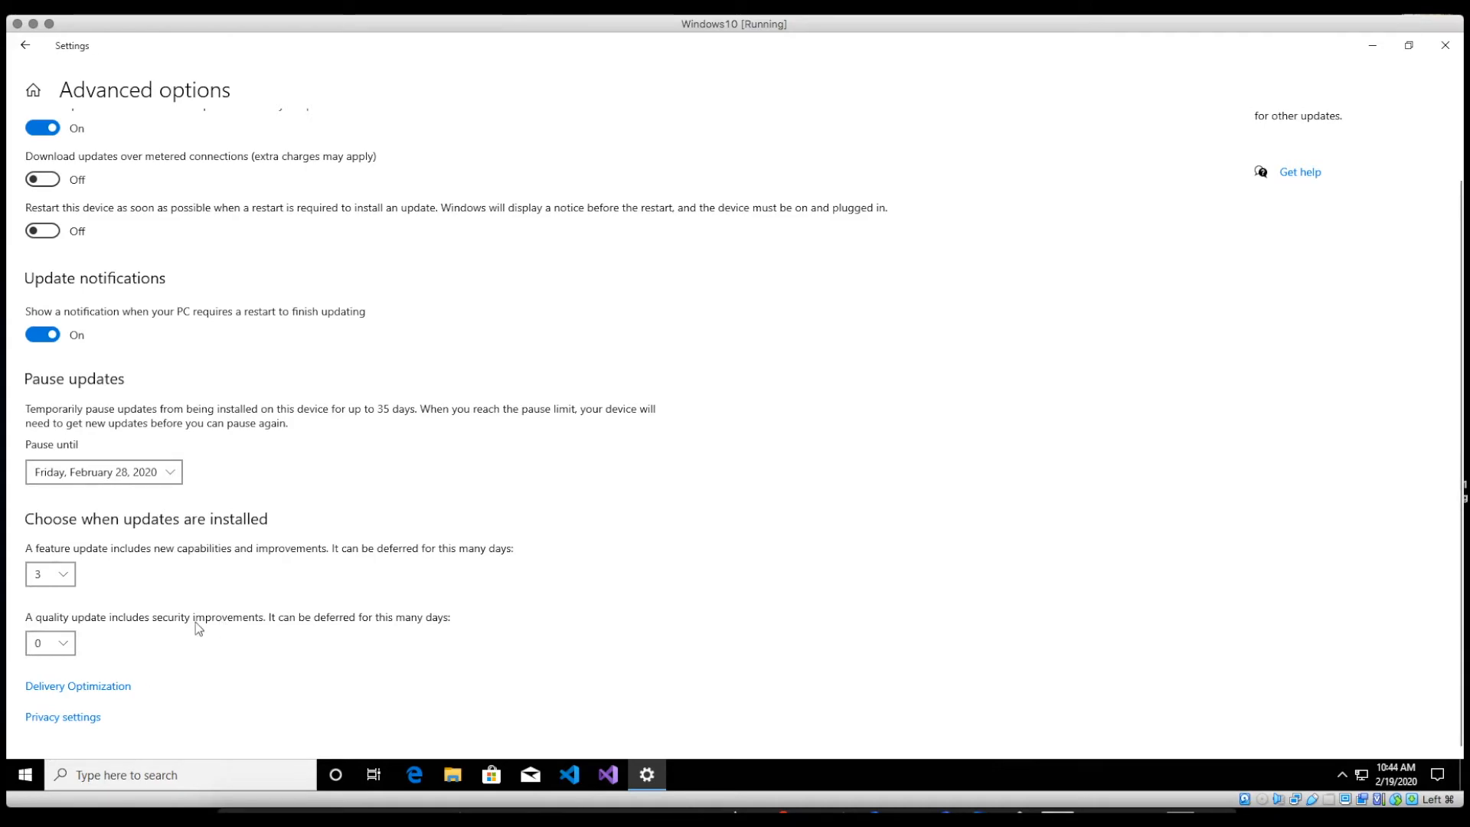
# Step: Switch off 'Allow downloads from other PCs' on the Delivery Optimization page
pyautogui.click(100, 686)
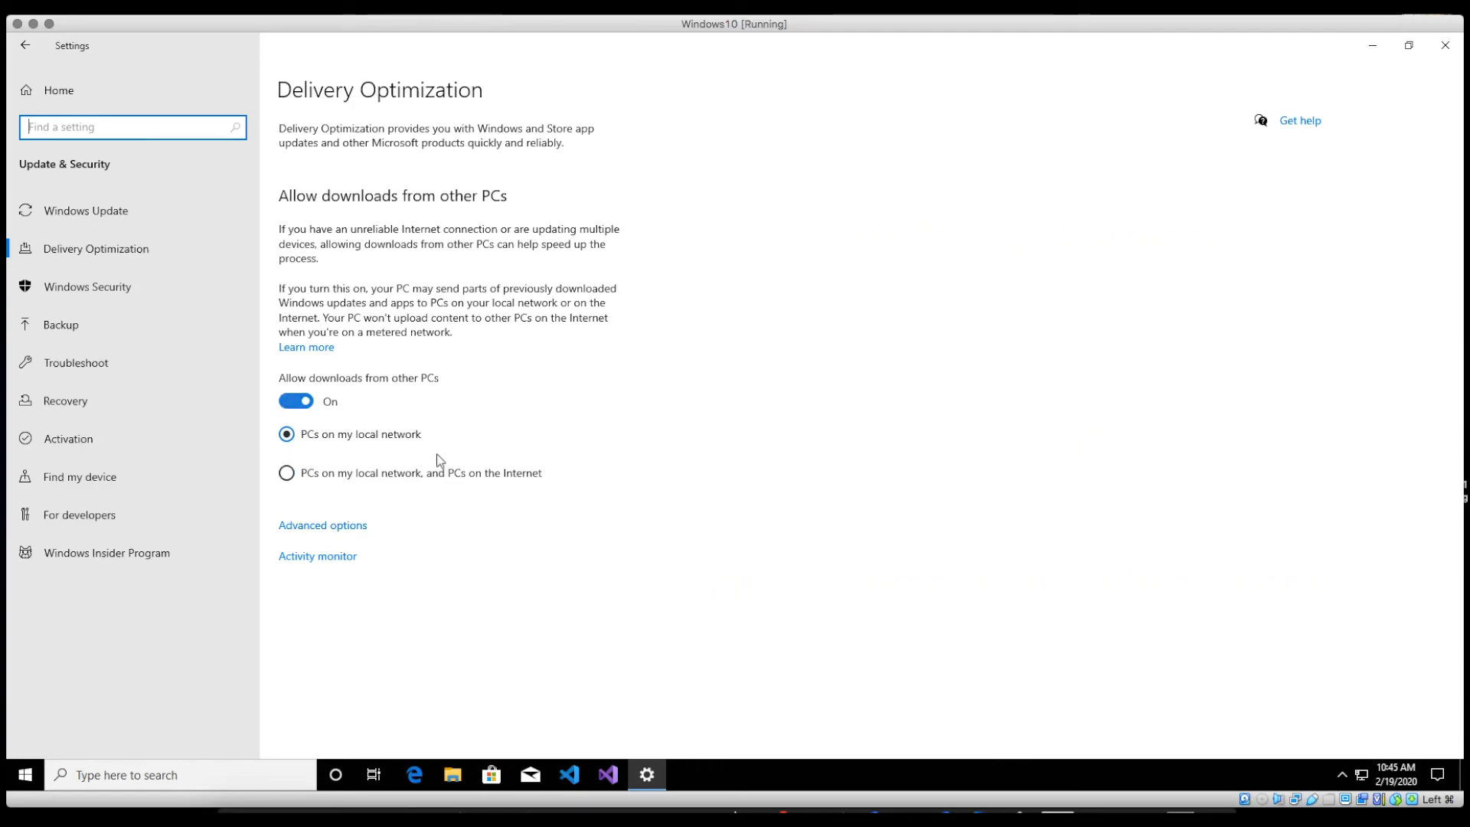
pyautogui.click(285, 401)
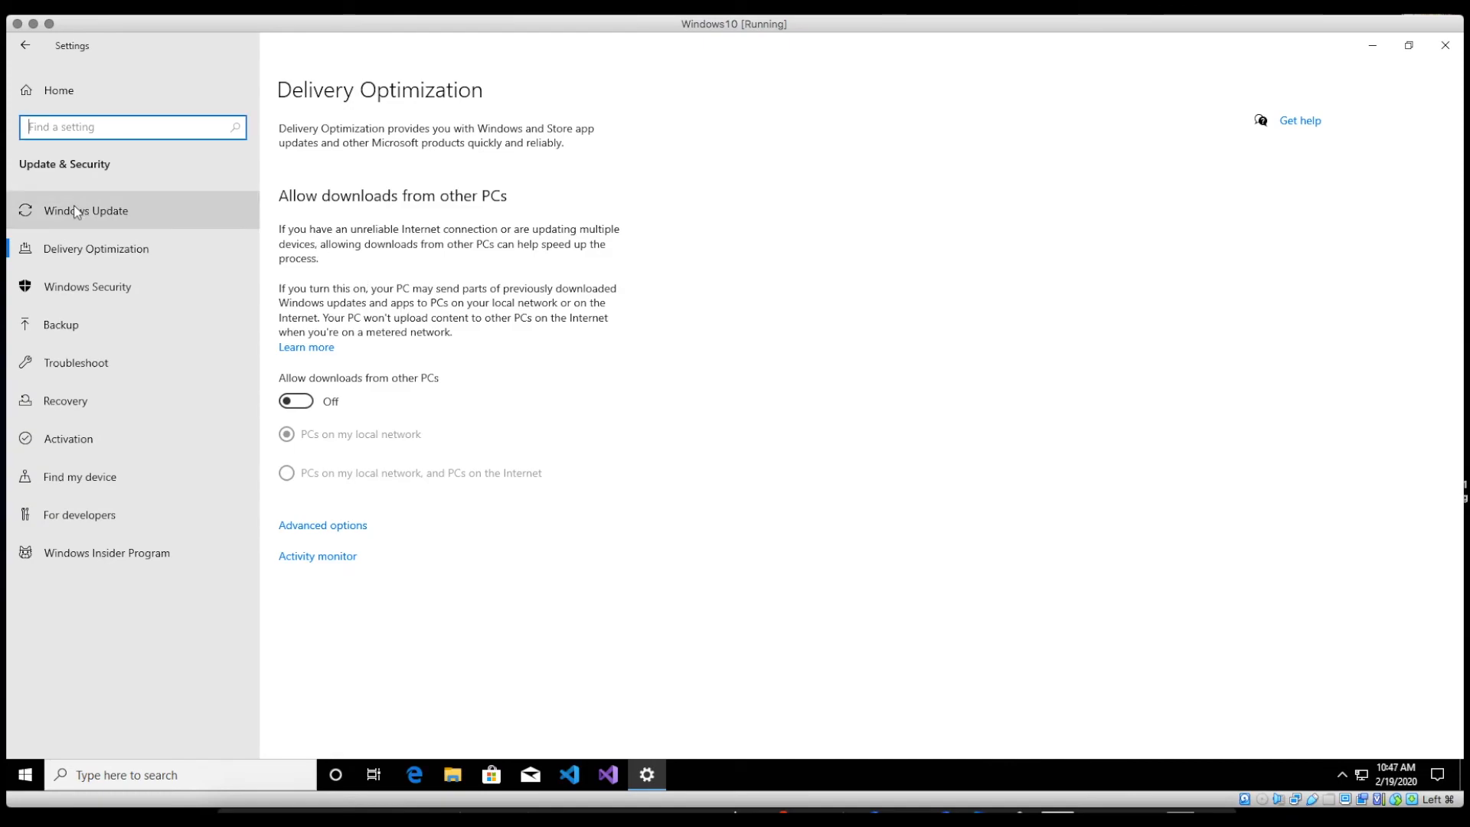
# Step: Return to the Windows Update page and resume the paused updates
pyautogui.click(77, 212)
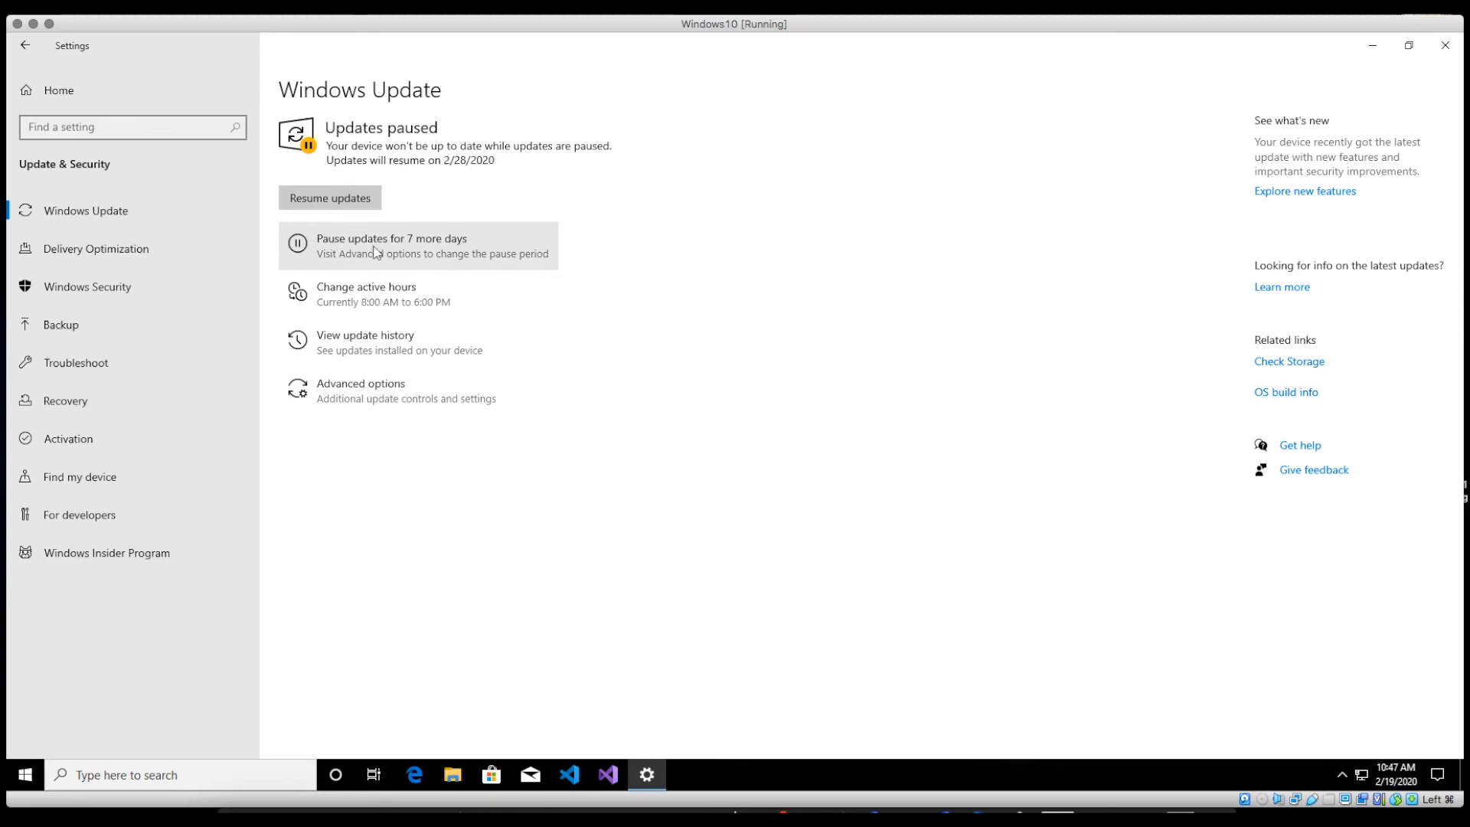
pyautogui.click(338, 203)
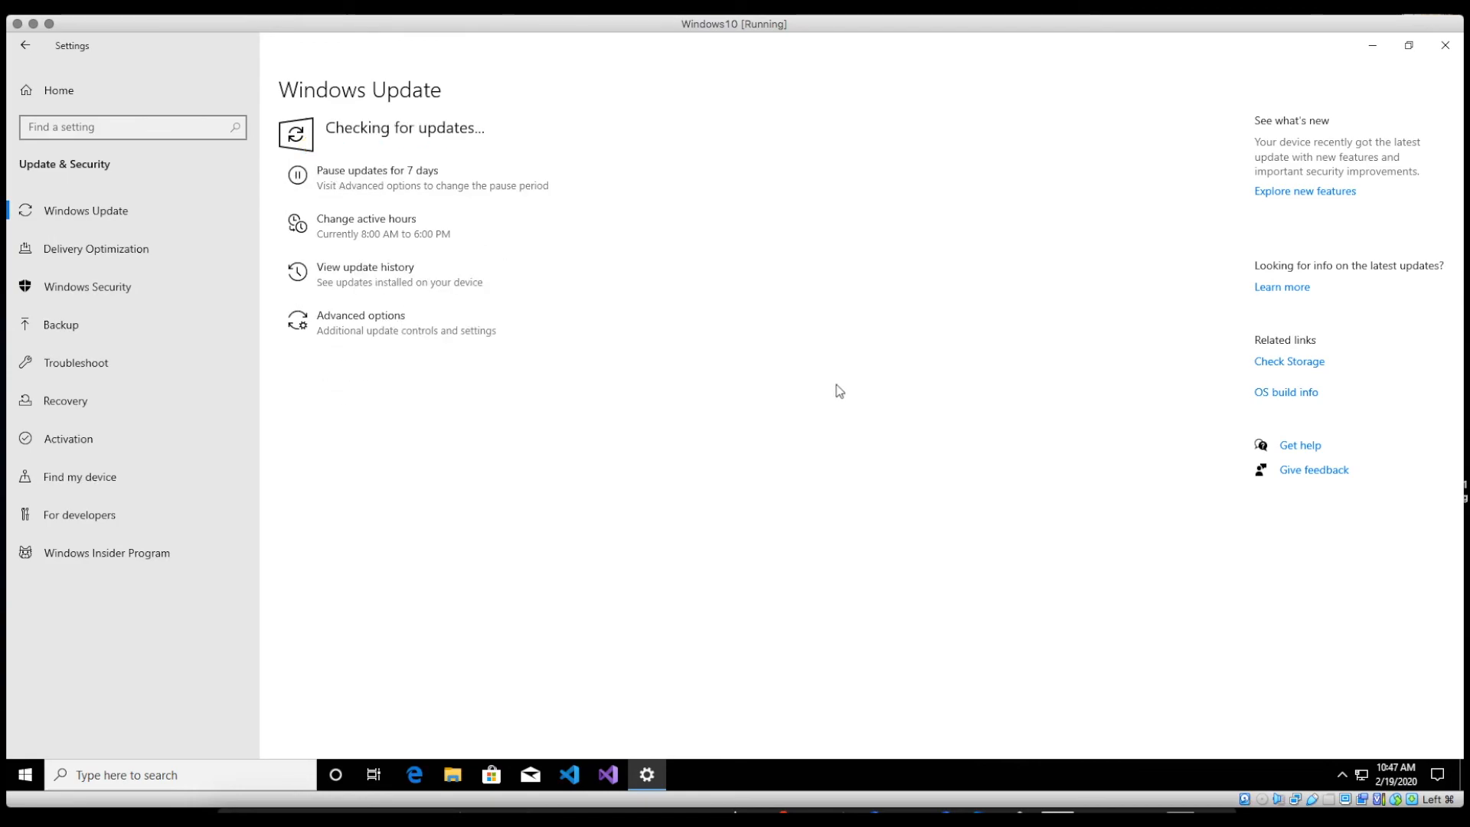